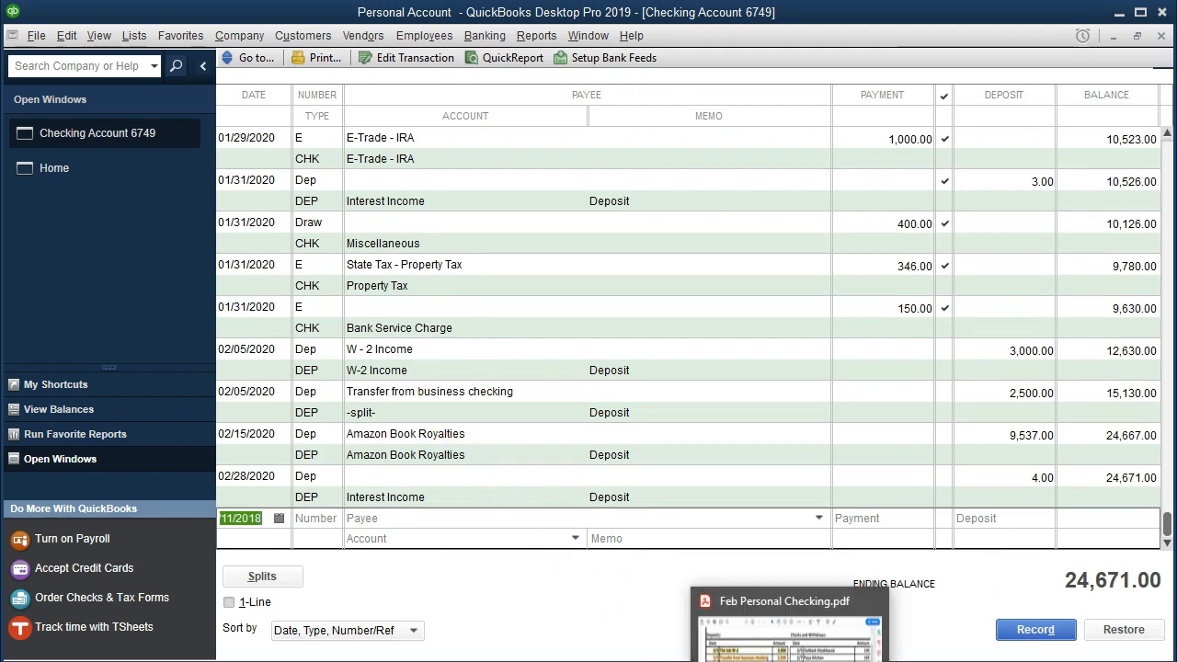
# Step: Switch to Feb Personal Checking.pdf in Acrobat Reader and examine the Checks and Withdraws list on the statement
pyautogui.click(791, 659)
pyautogui.scroll(4, 759, 472)
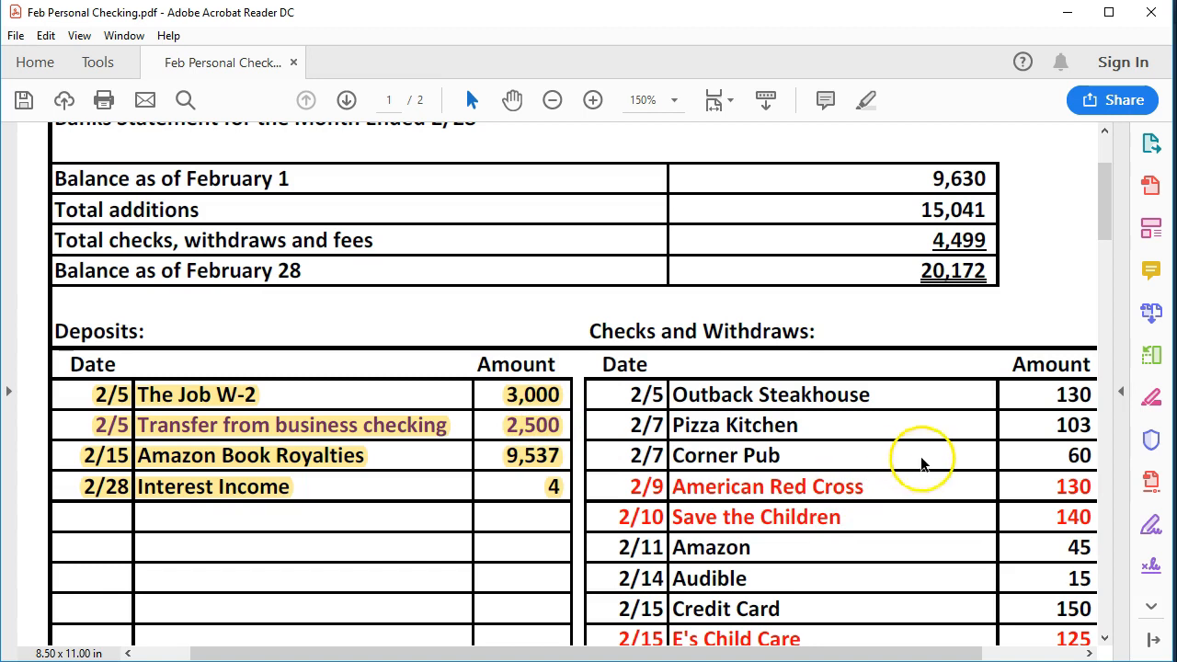
pyautogui.scroll(-1, 941, 452)
pyautogui.scroll(-1, 941, 450)
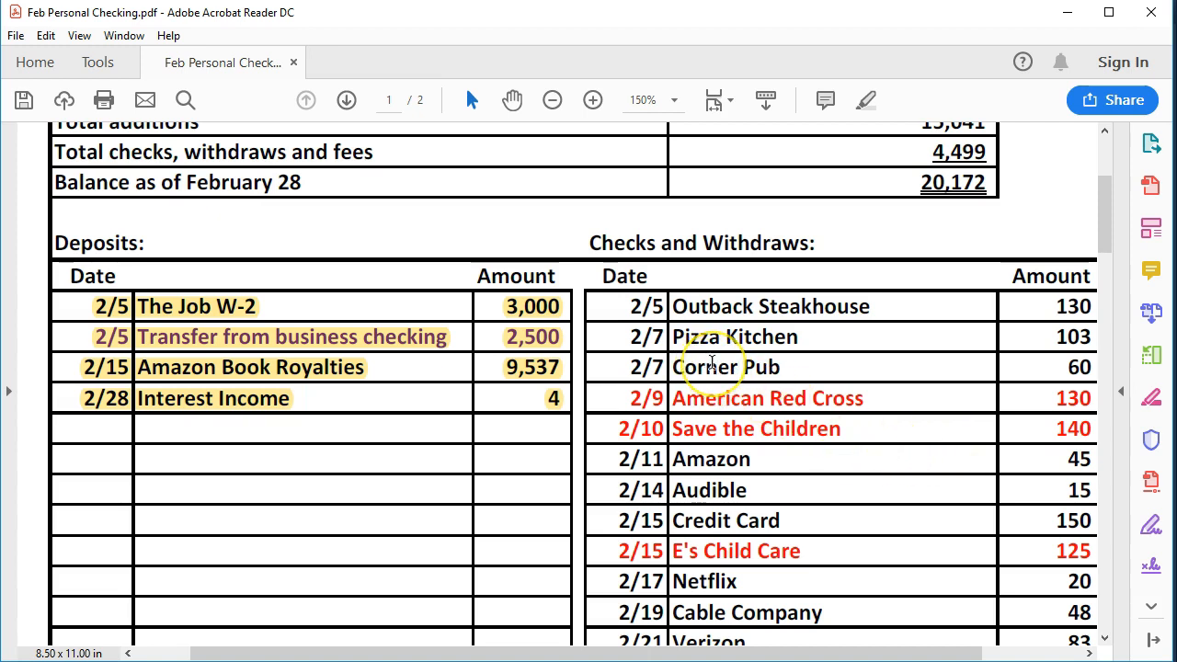
pyautogui.moveTo(904, 655); pyautogui.dragTo(922, 656)
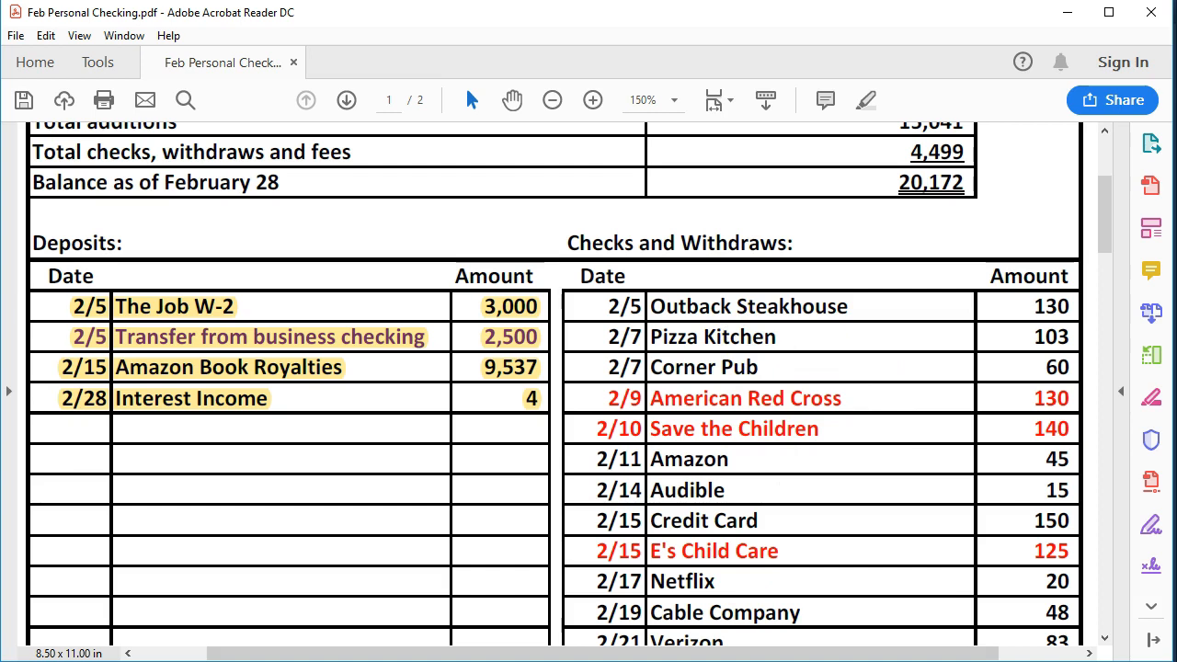
# Step: Return to the QuickBooks checking register and enter a payment dated 02/05/20, number E, payee Outback Steakhouse, amount 130
pyautogui.click(610, 661)
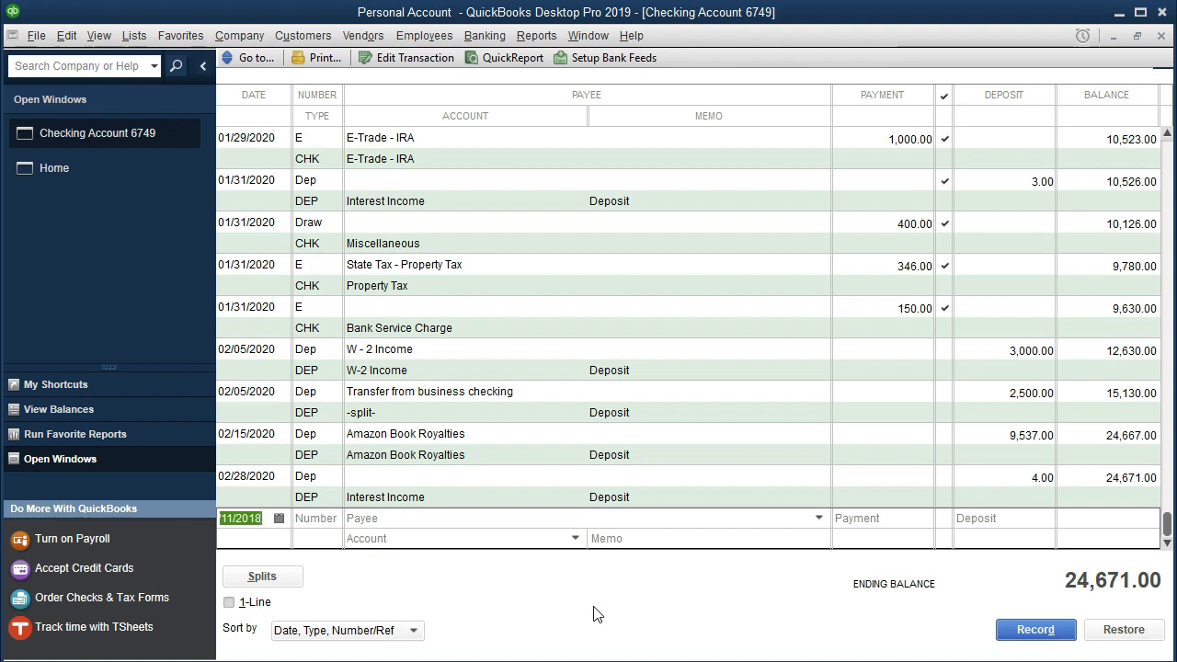
pyautogui.write('020520')
pyautogui.press('Tab')
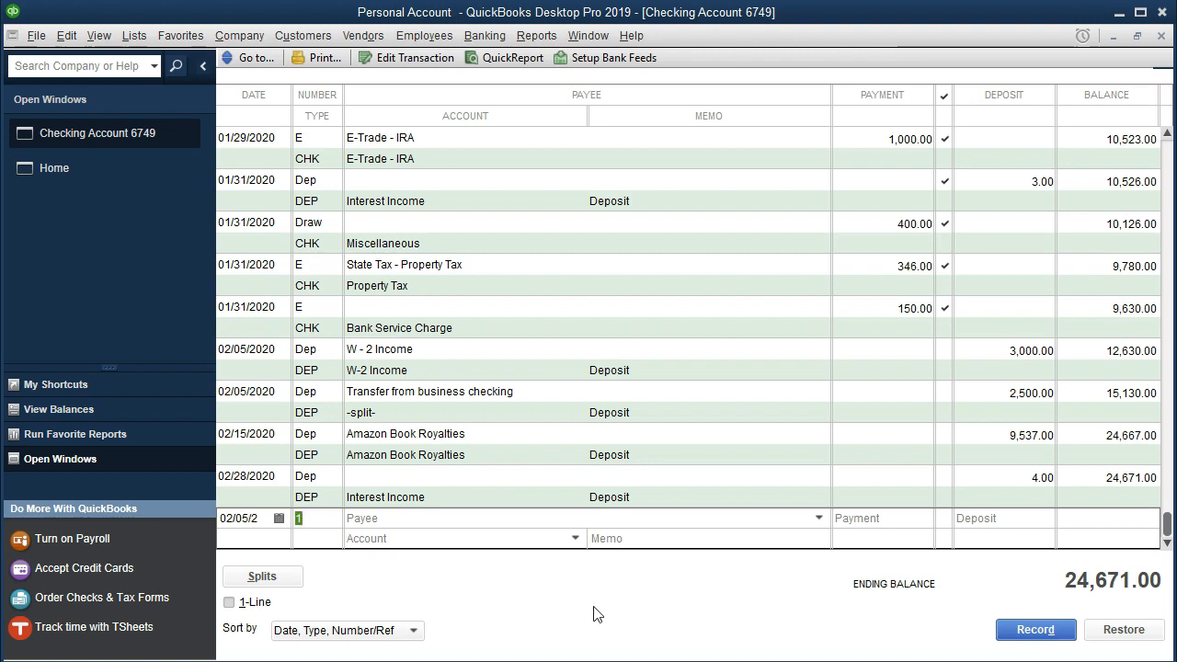
pyautogui.write('E')
pyautogui.press('Tab')
pyautogui.write('Ou')
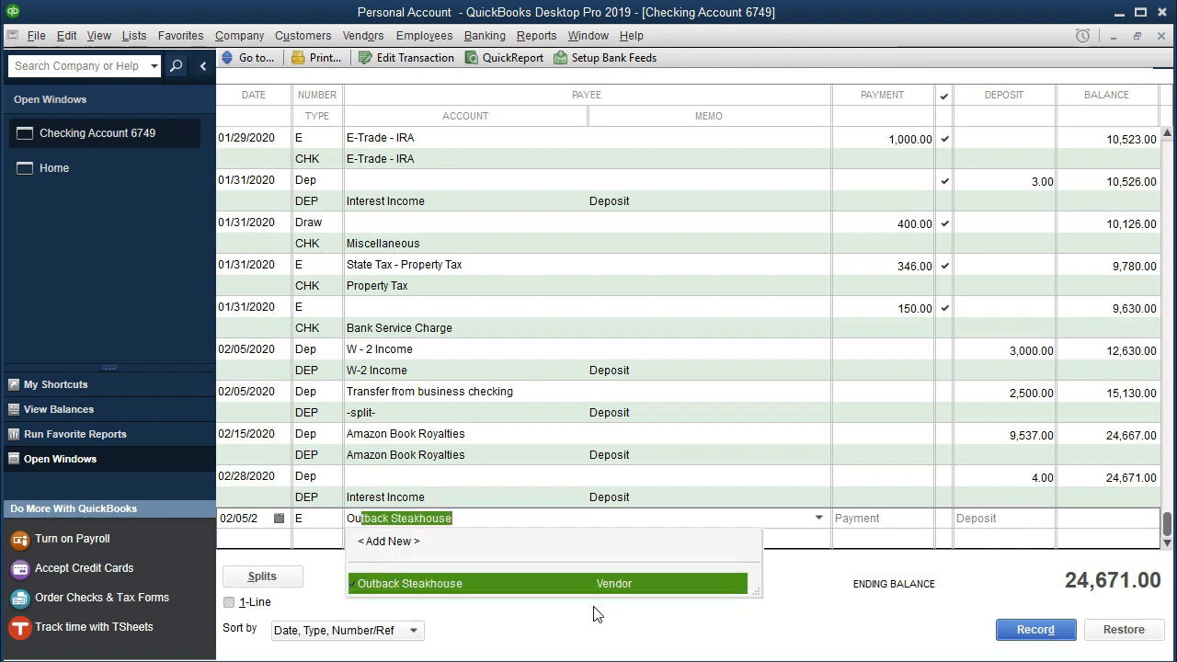
pyautogui.click(818, 517)
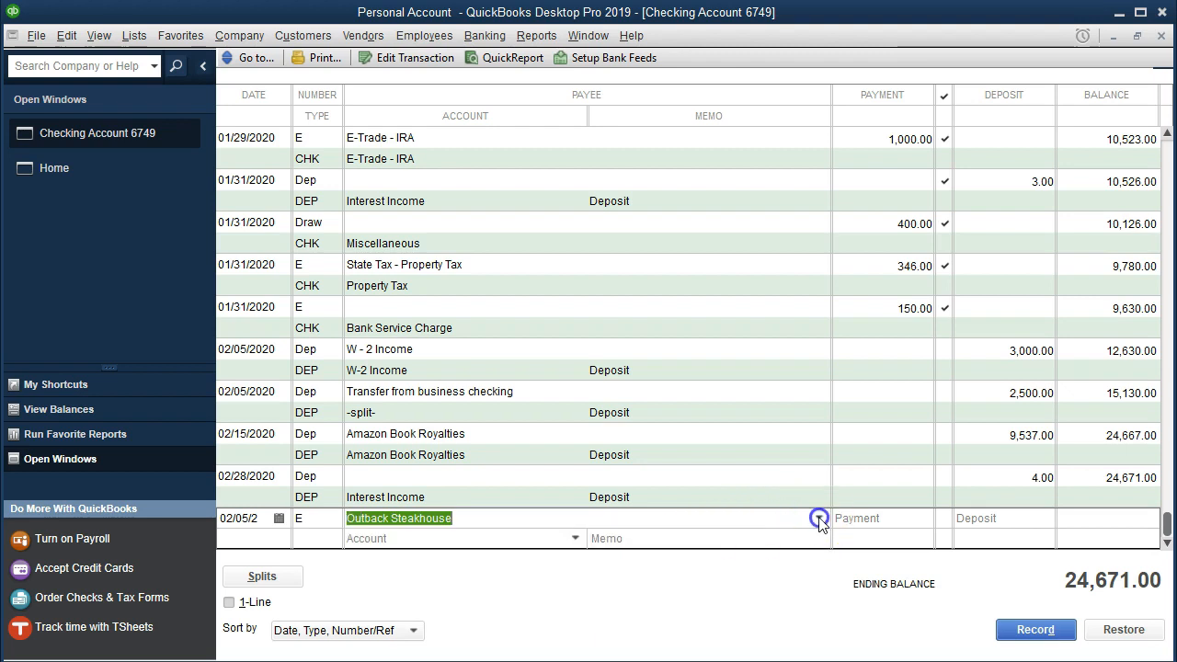
pyautogui.click(818, 519)
pyautogui.click(512, 515)
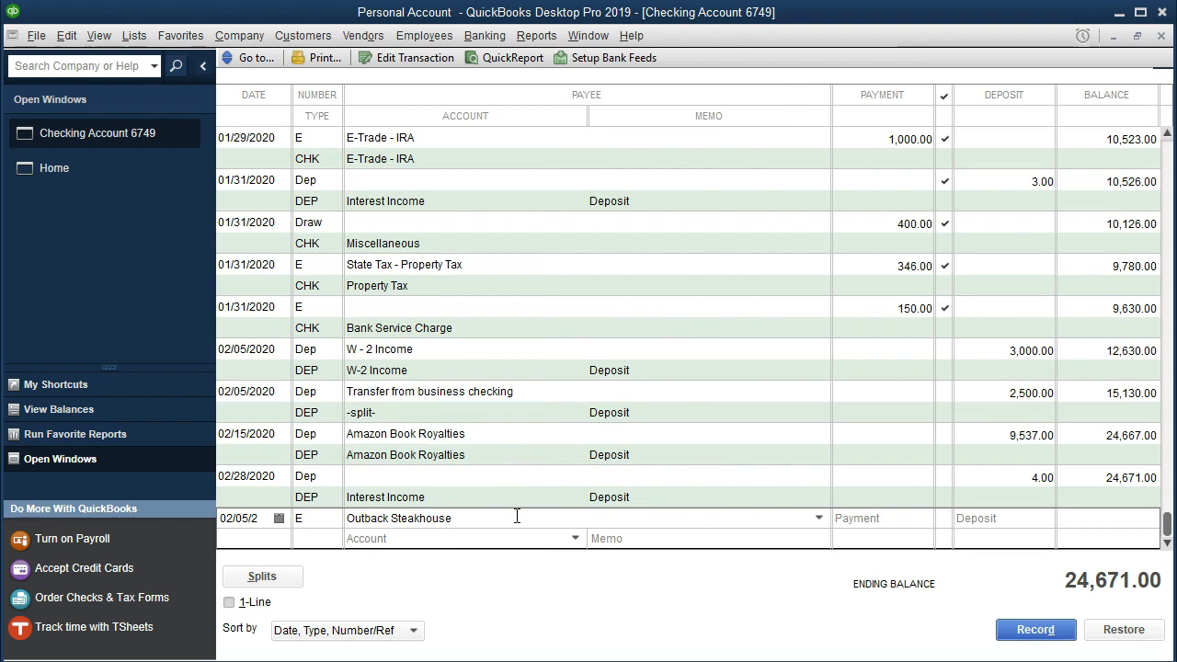
pyautogui.press('Tab')
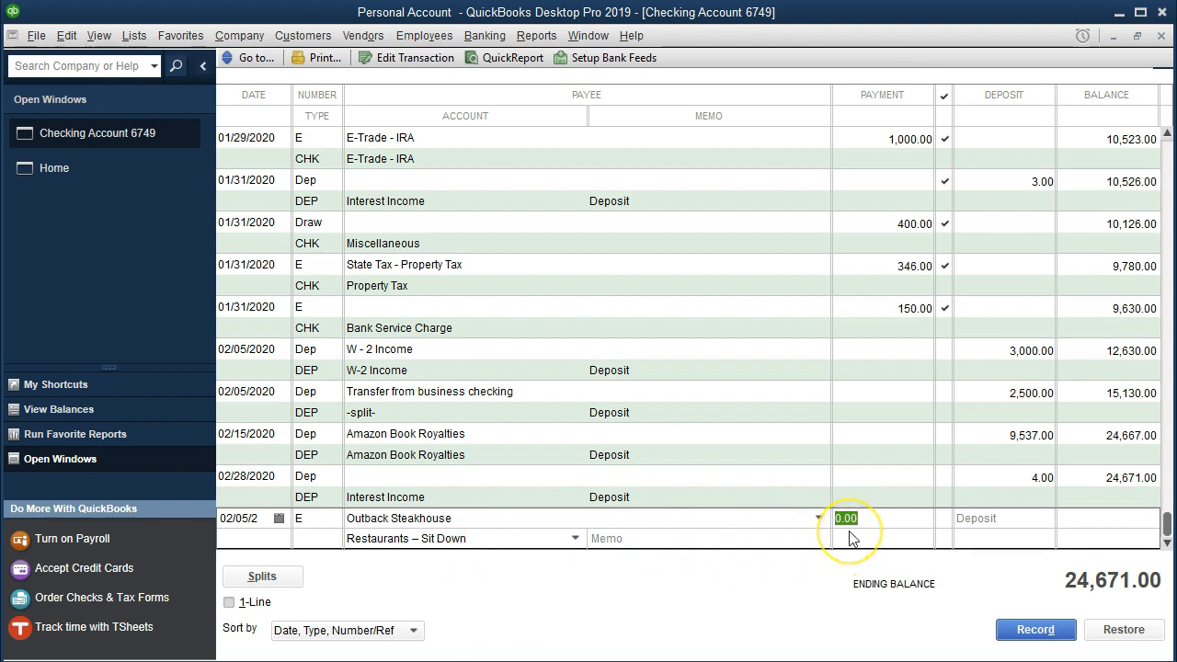
pyautogui.write('130')
pyautogui.press('Tab')
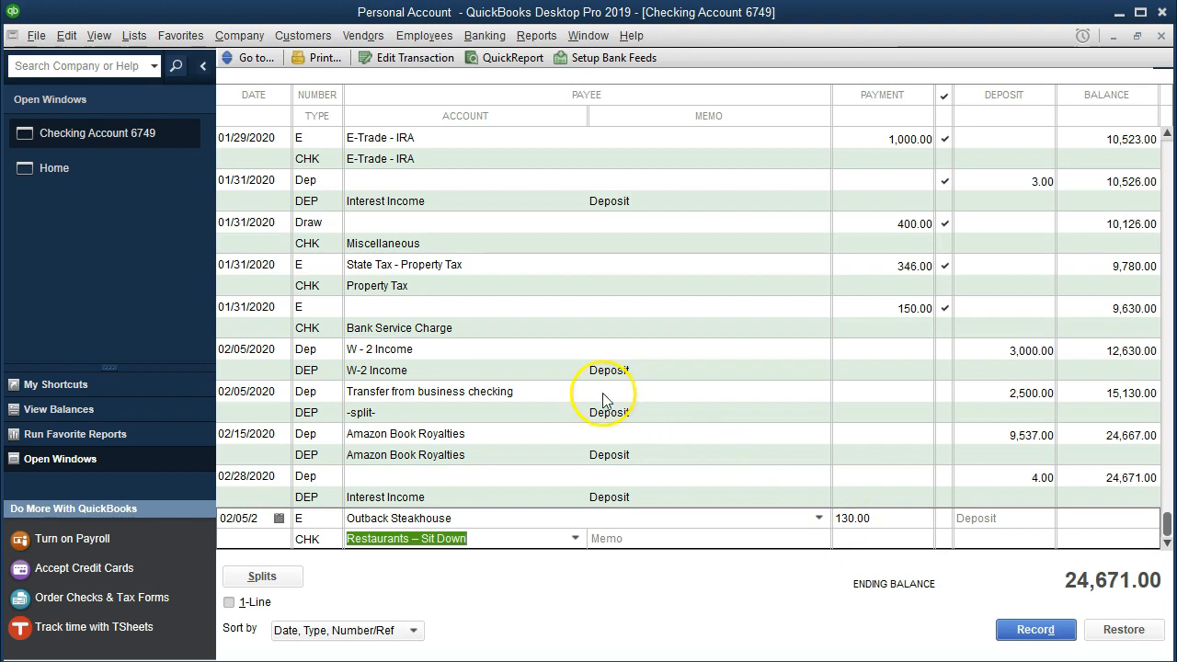
# Step: Review the General preferences for automatically recalling account or transaction information, and close them without making changes
pyautogui.click(66, 35)
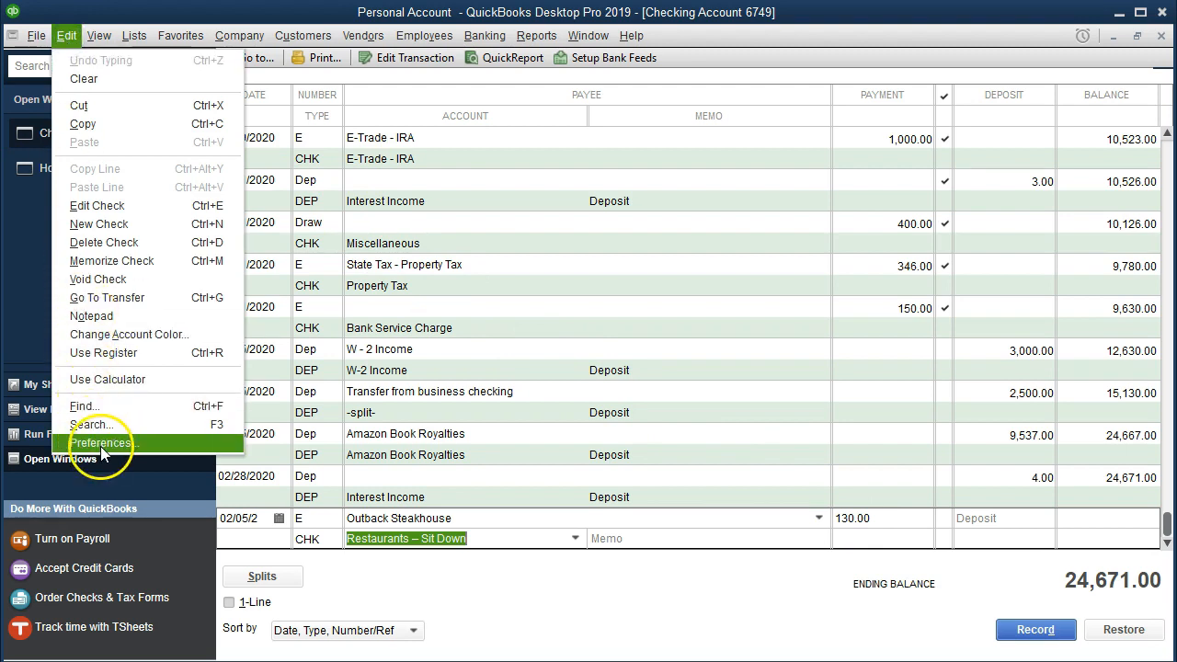
pyautogui.click(129, 443)
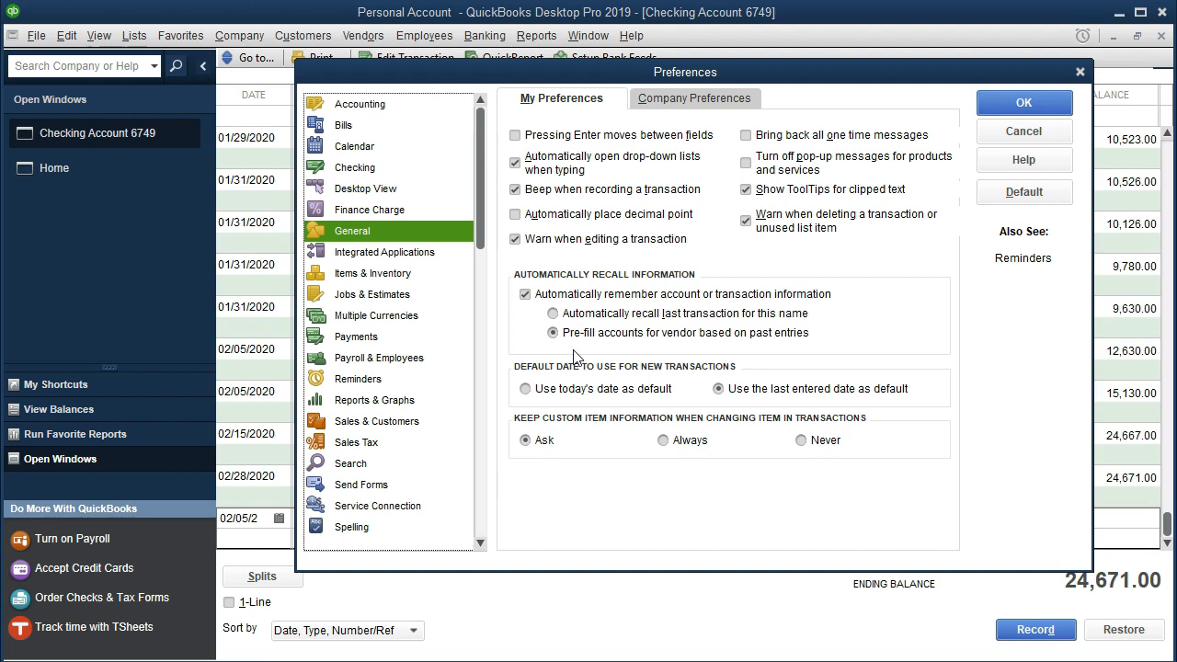
pyautogui.click(1077, 72)
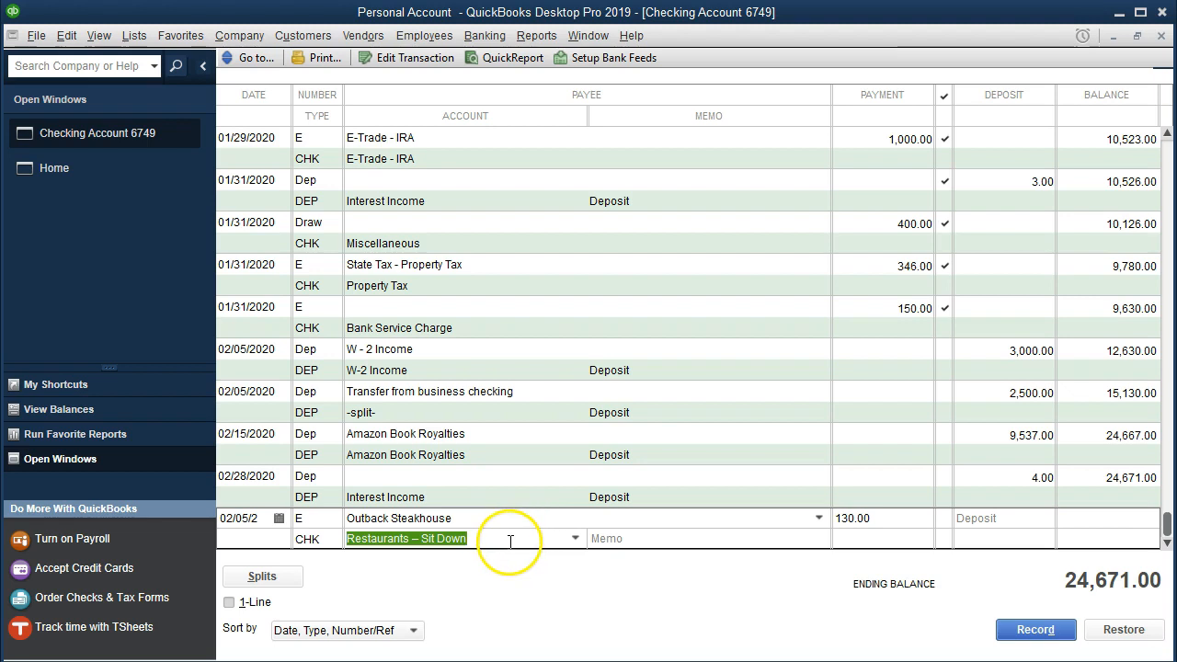
# Step: Check the expense account choices, keep Restaurants – Sit Down for the Outback Steakhouse payment, and record the transaction
pyautogui.click(575, 538)
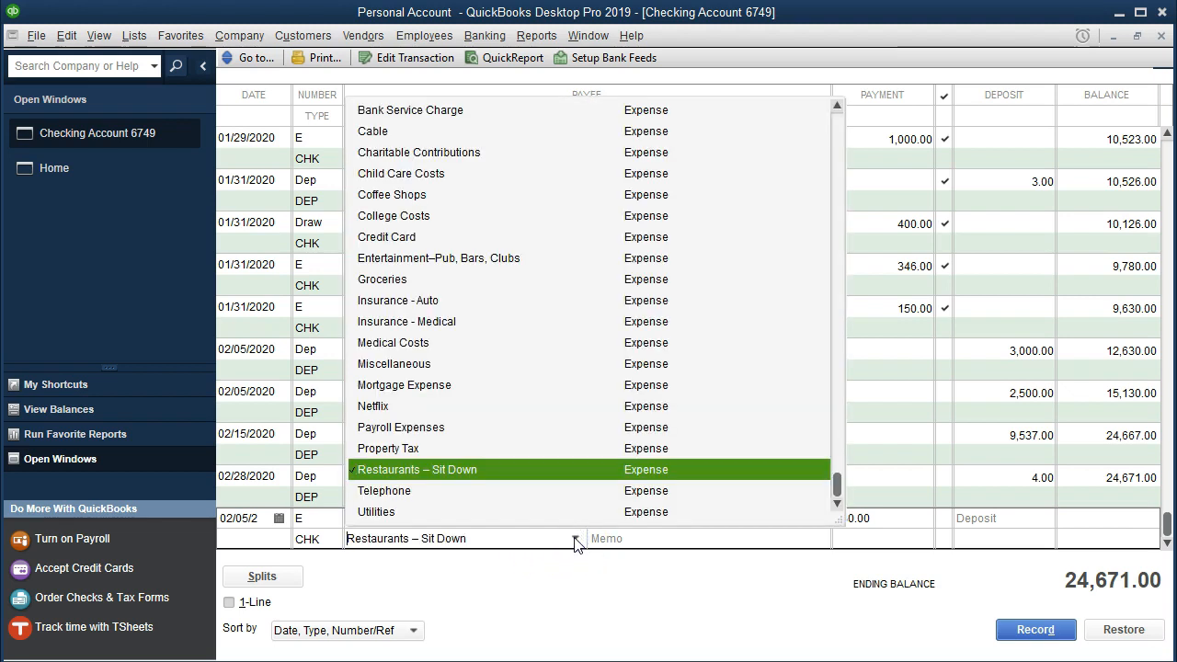
pyautogui.click(575, 540)
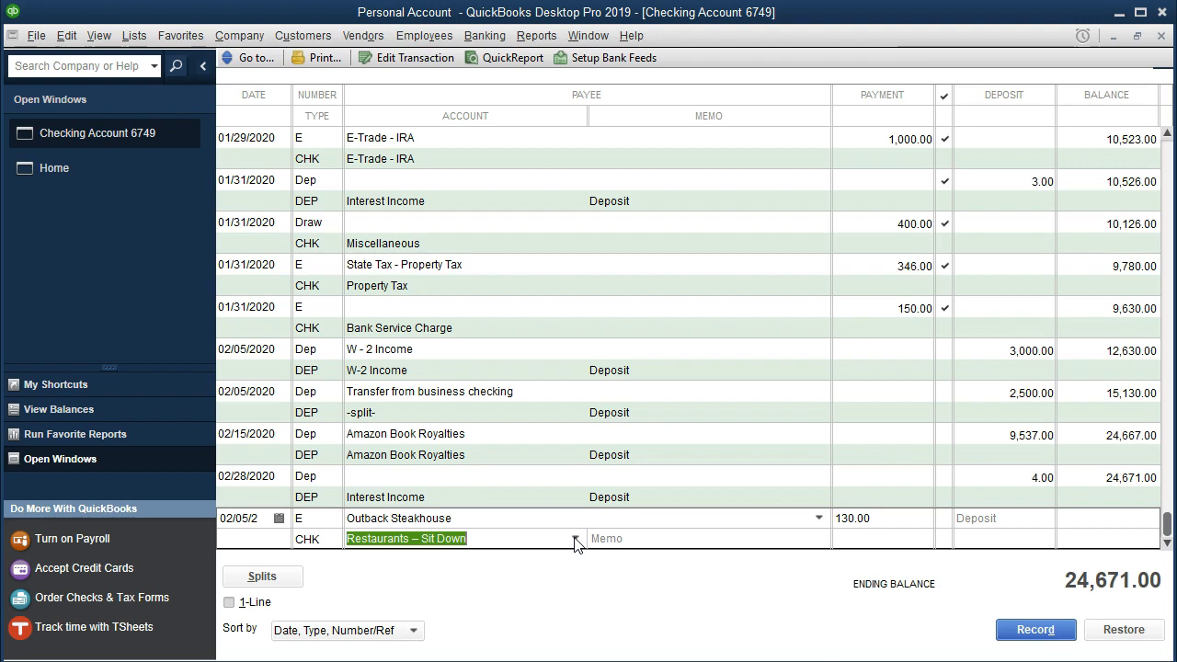
pyautogui.press('Return')
pyautogui.press('Return')
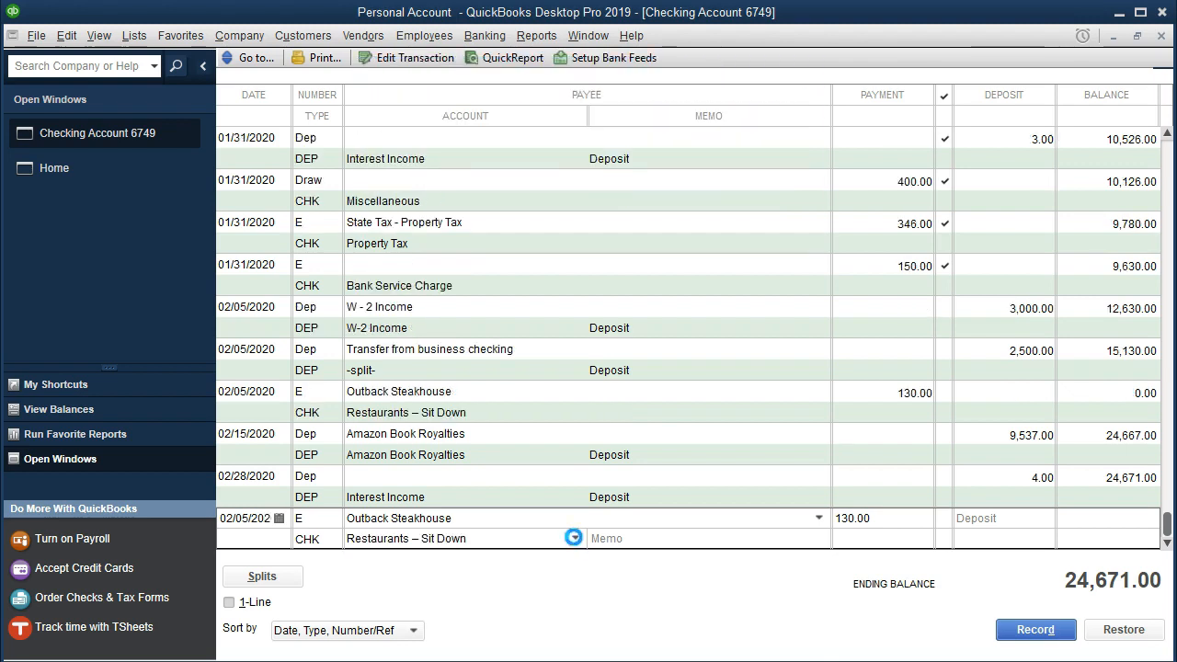
# Step: Switch to the bank statement PDF and highlight the 2/5 Outback Steakhouse row including its amount
pyautogui.hotkey('alt', 'Tab')
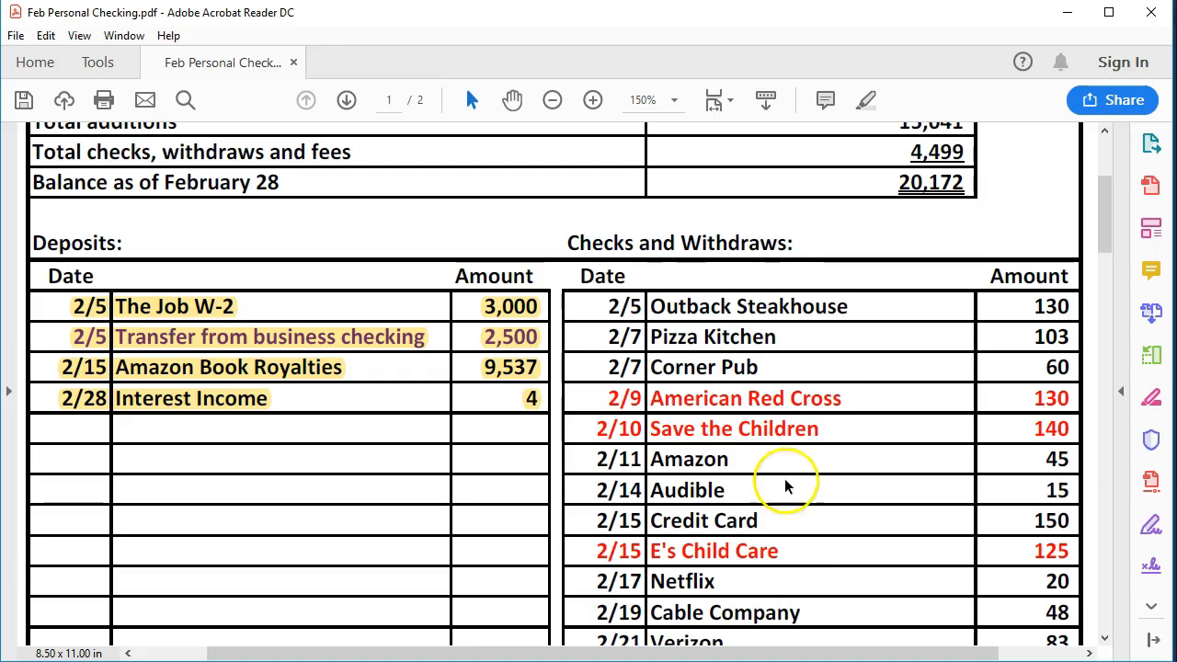
pyautogui.moveTo(605, 307); pyautogui.dragTo(943, 317)
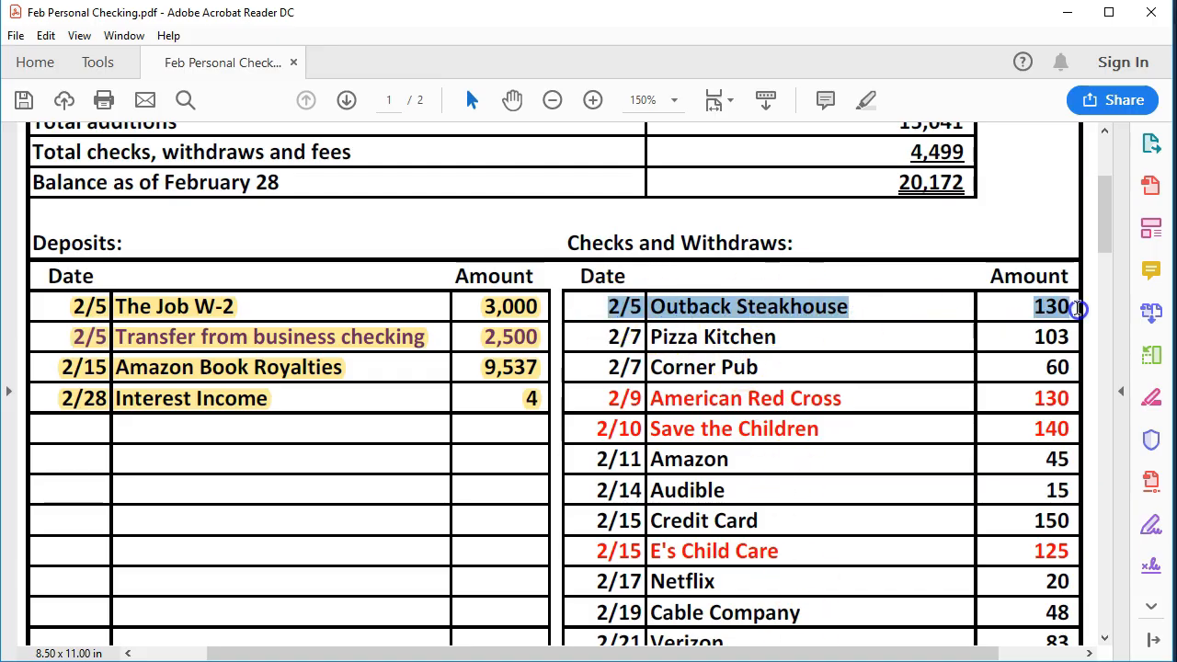
pyautogui.rightClick(1069, 311)
pyautogui.click(1020, 366)
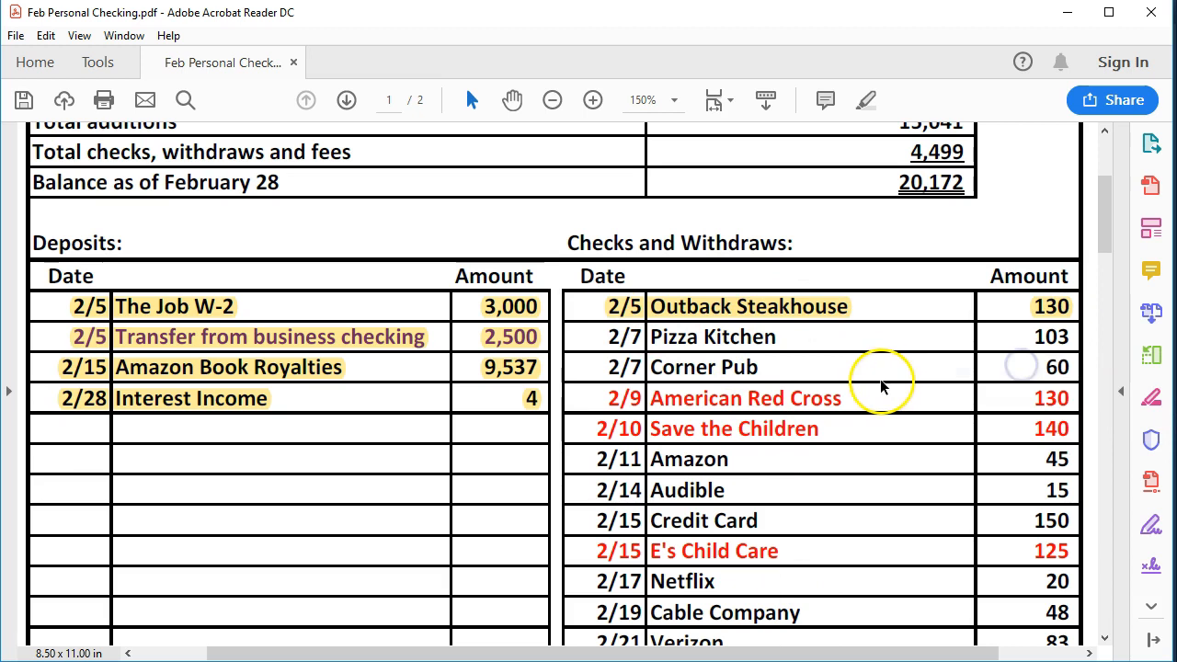
pyautogui.scroll(-1, 809, 359)
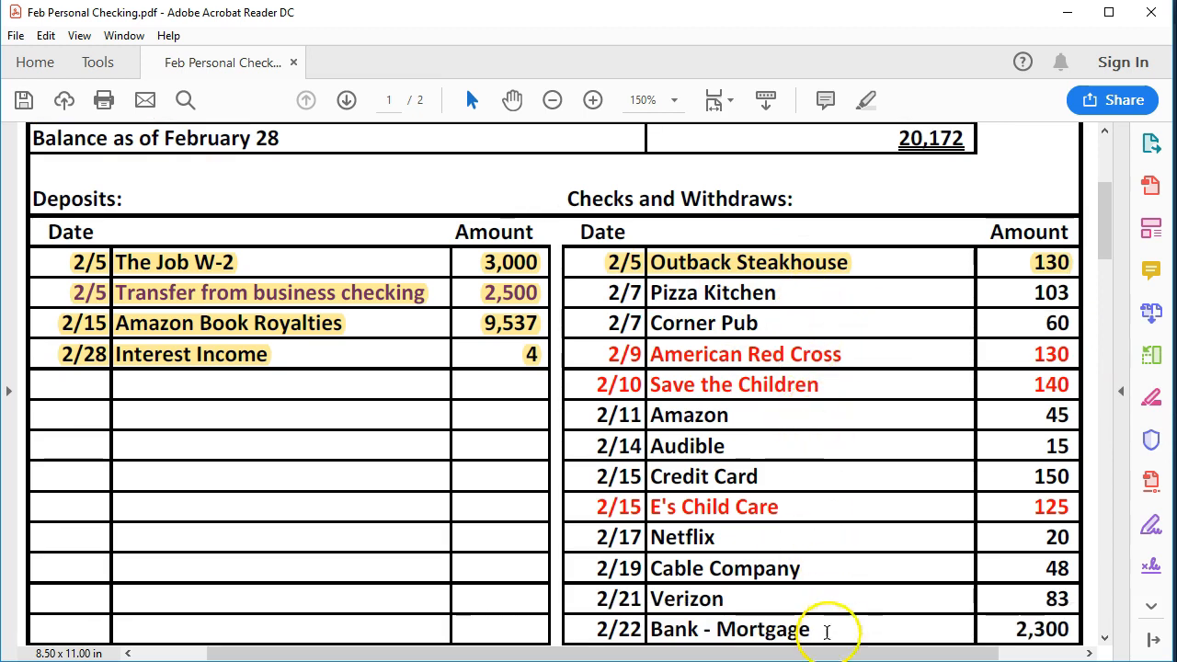
# Step: Return to the QuickBooks register and start an entry dated 02/07/2020 with number E and payee Pizza Kitchen
pyautogui.hotkey('alt', 'Tab')
pyautogui.click(249, 519)
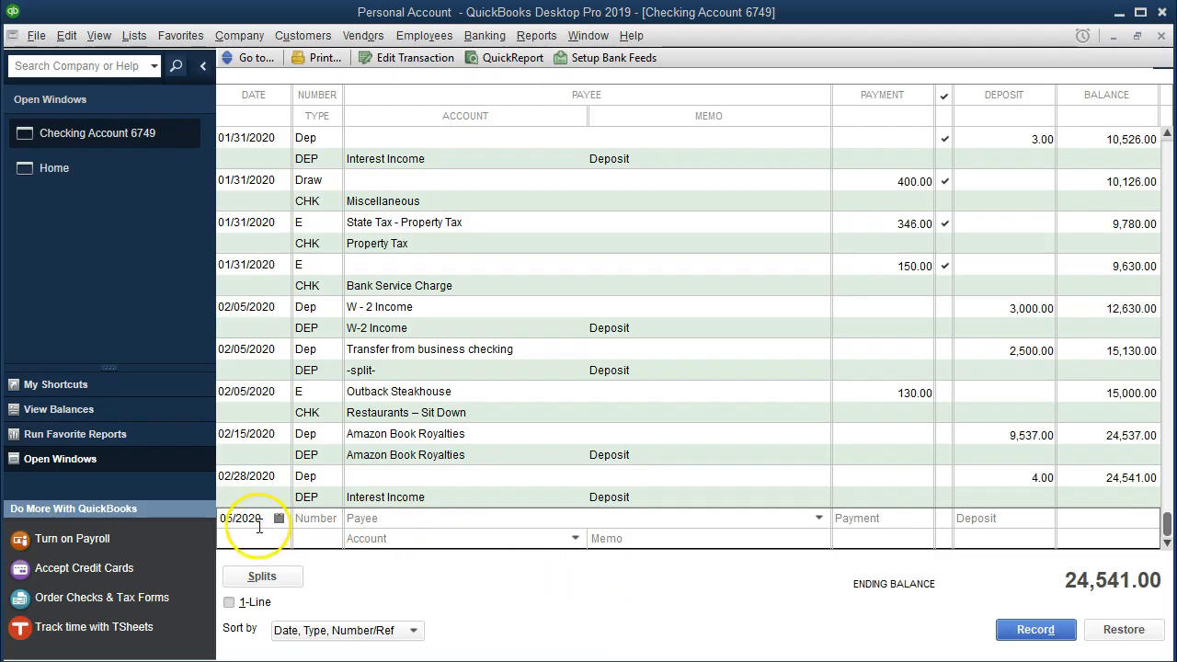
pyautogui.press('+')
pyautogui.press('+')
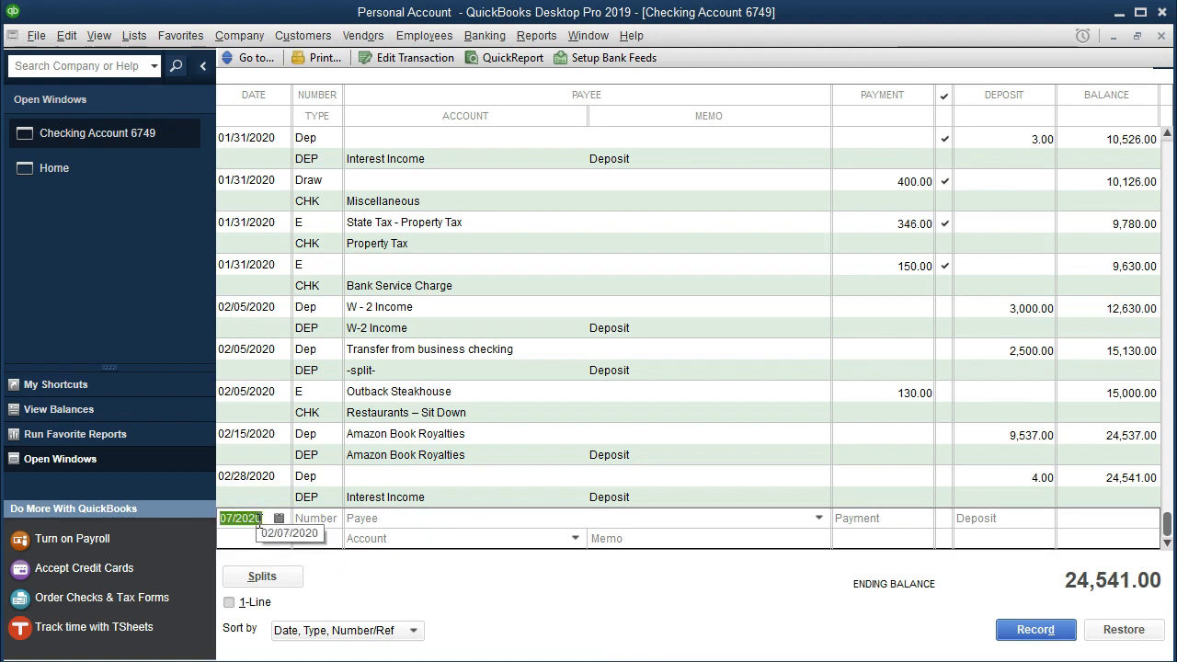
pyautogui.press('Tab')
pyautogui.write('E')
pyautogui.press('Tab')
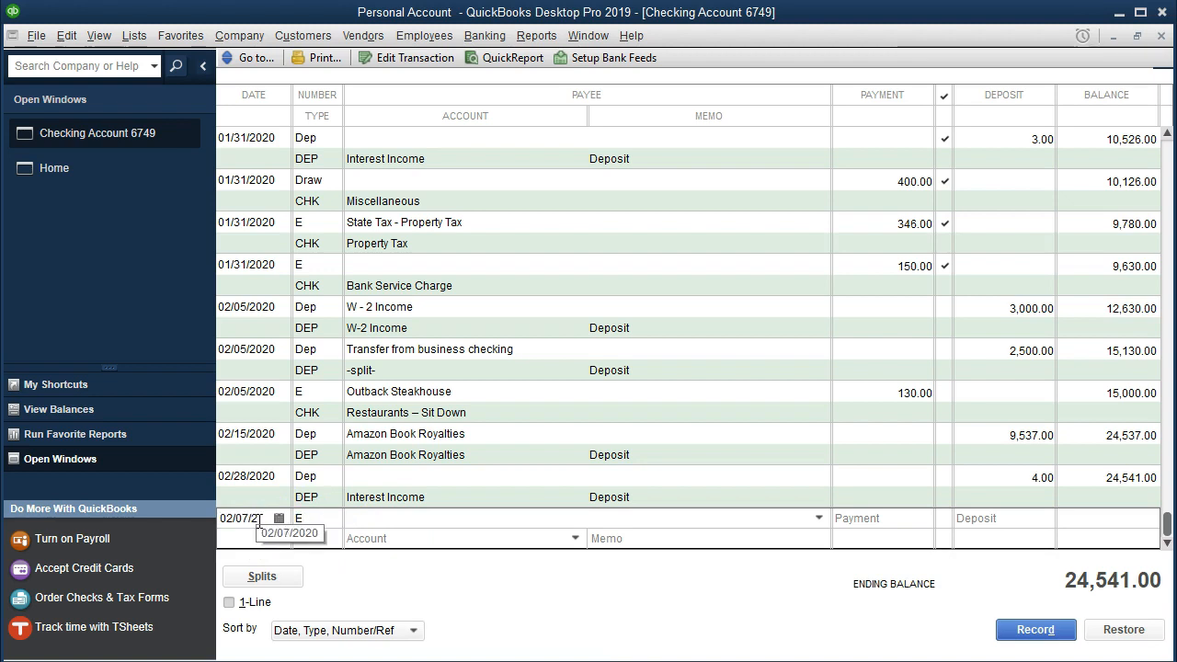
pyautogui.click(819, 517)
pyautogui.click(797, 518)
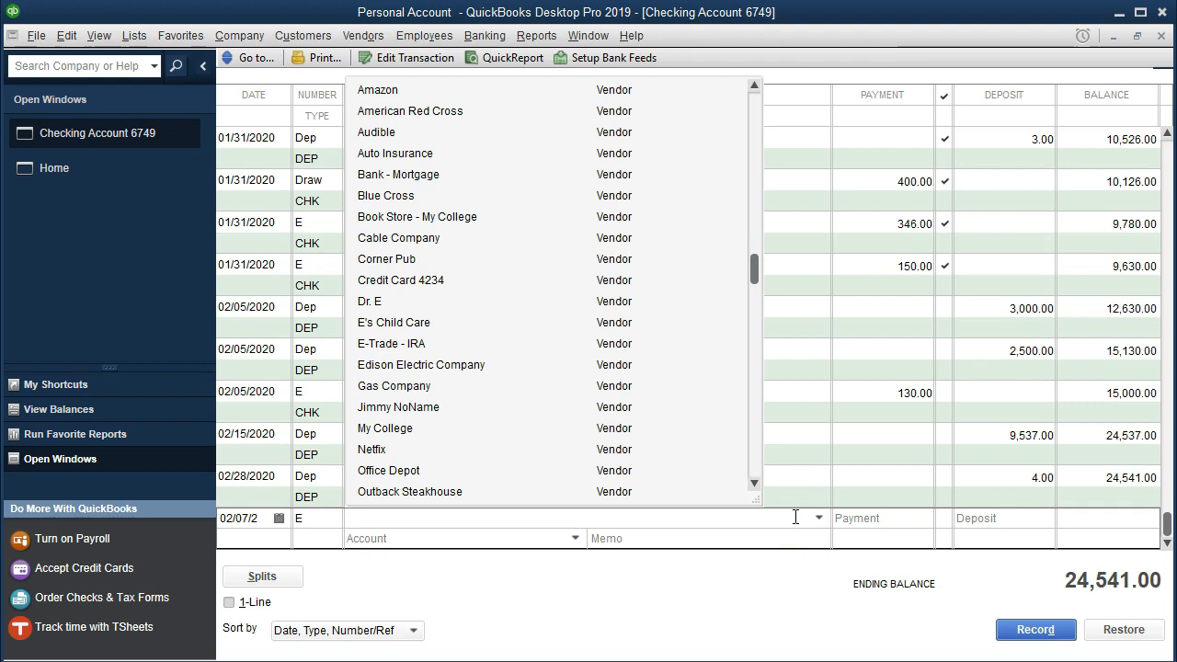
pyautogui.write('Pizza Kitchen')
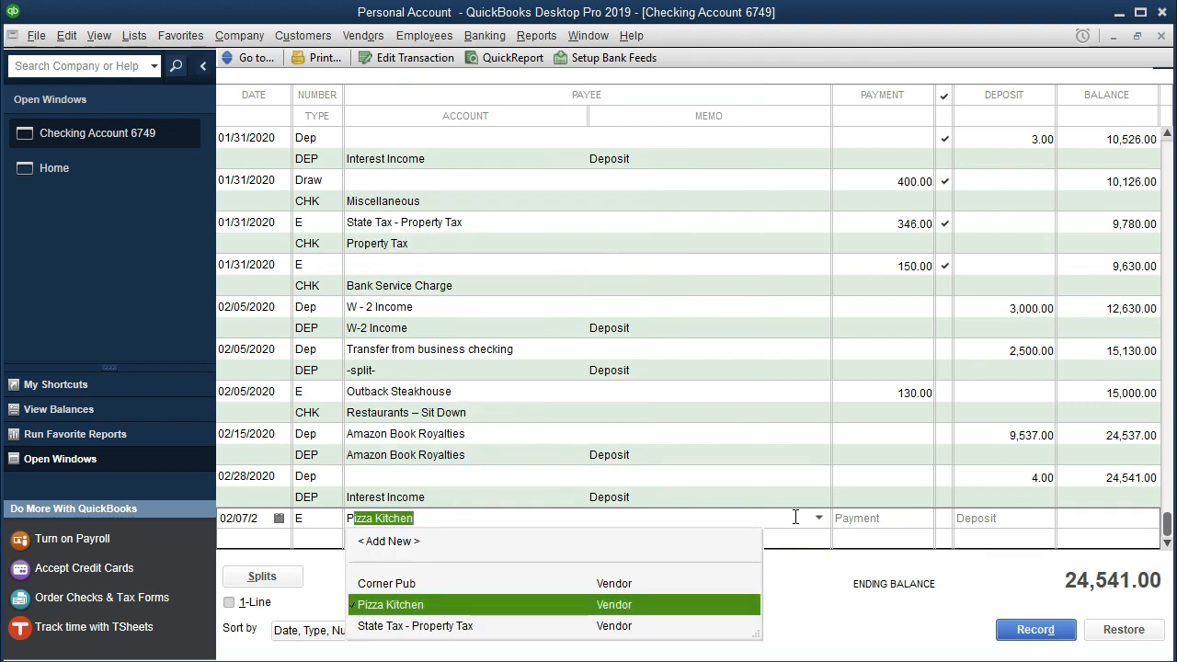
pyautogui.press('Tab')
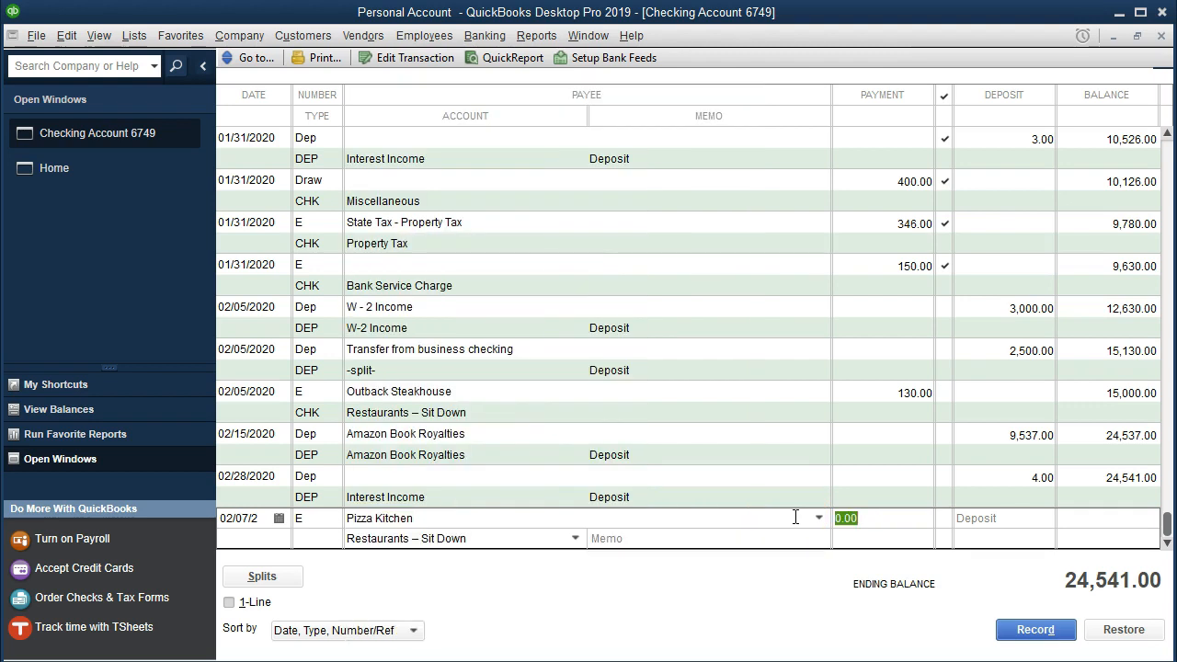
# Step: Set the Pizza Kitchen payment to 103 under Restaurants – Sit Down and record it, accepting the future date
pyautogui.write('103')
pyautogui.press('Tab')
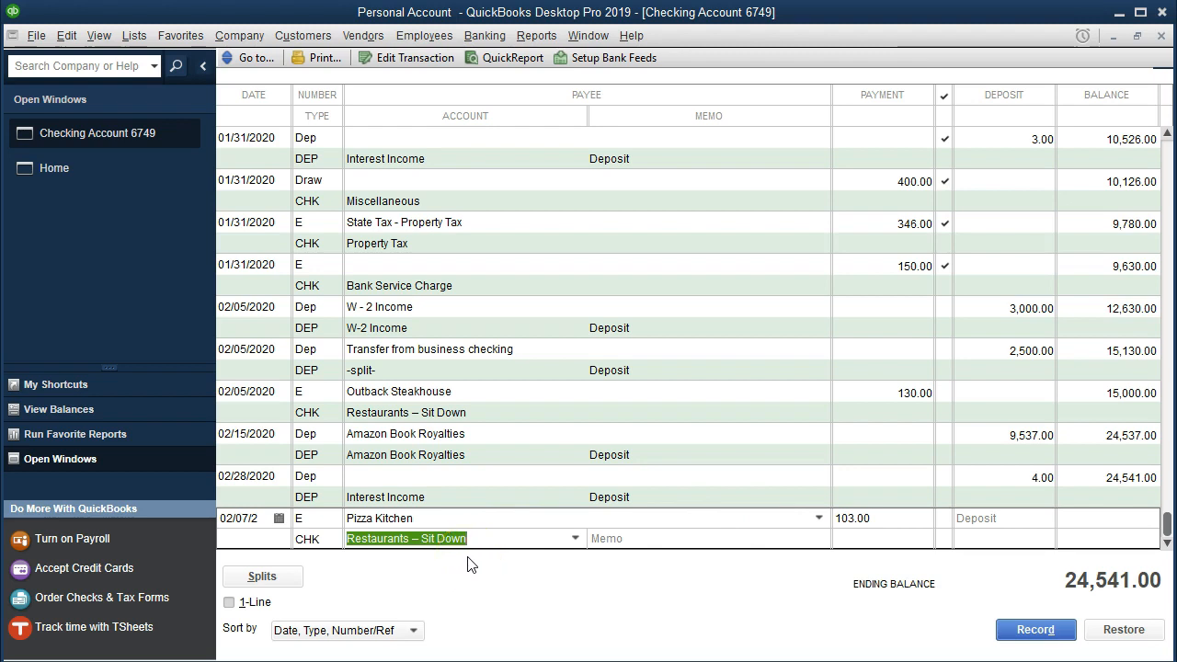
pyautogui.press('Return')
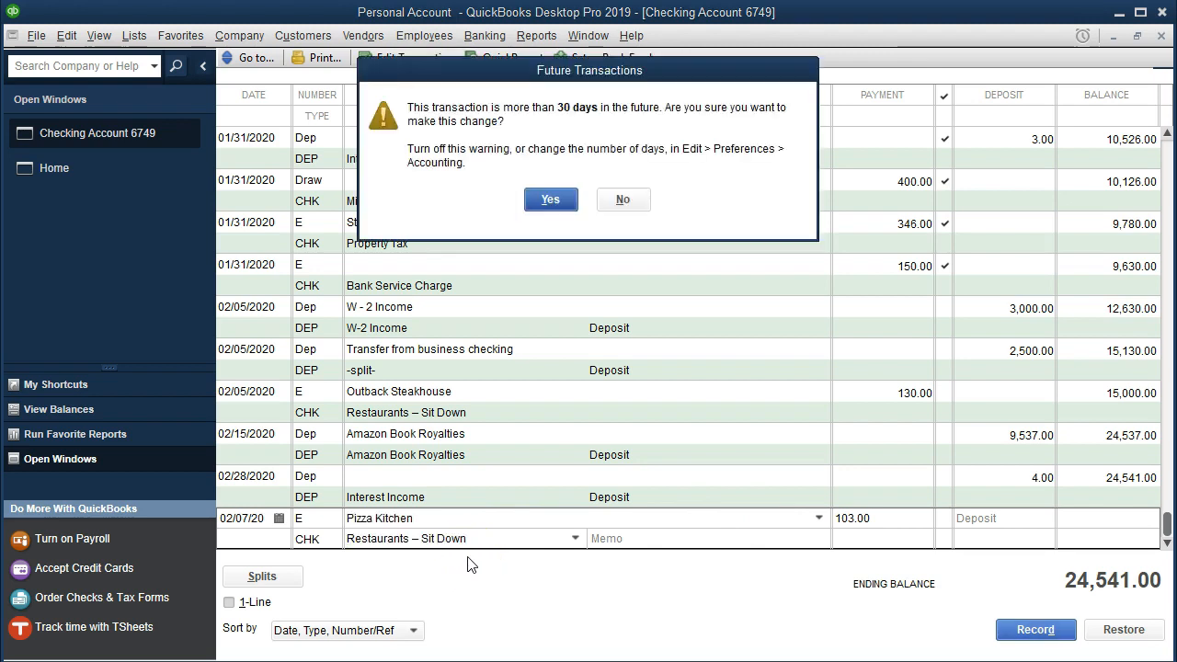
pyautogui.press('Return')
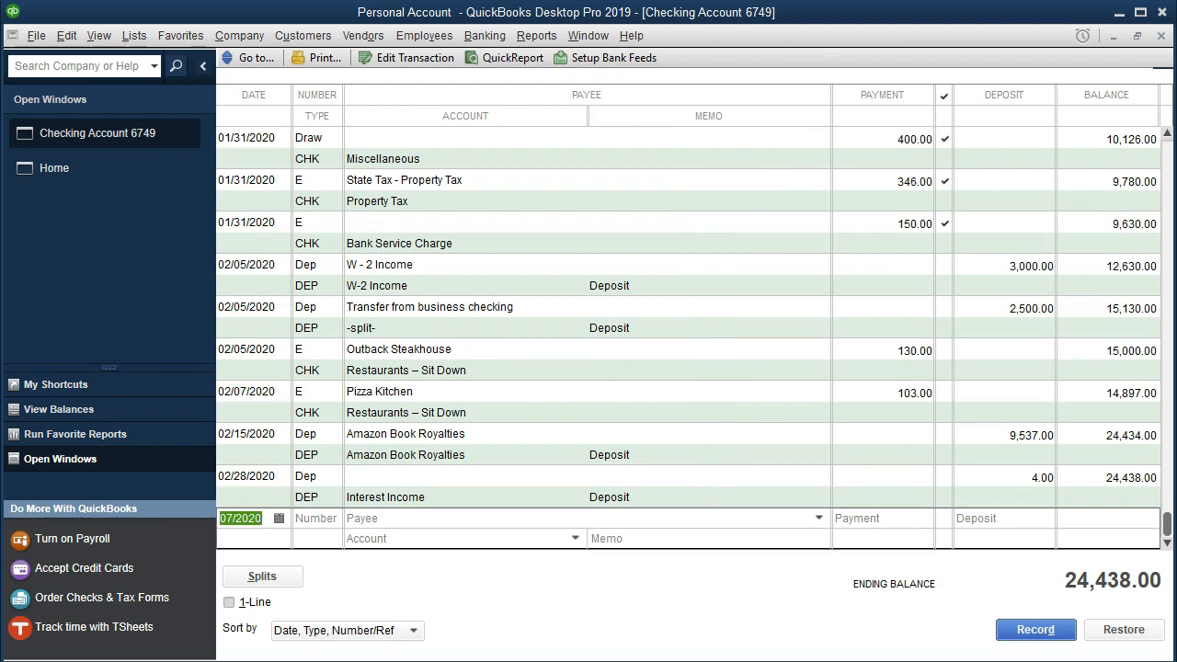
# Step: Switch to the bank statement PDF and highlight the 2/7 Pizza Kitchen row including its amount
pyautogui.hotkey('alt', 'Tab')
pyautogui.moveTo(598, 291); pyautogui.dragTo(1064, 299)
pyautogui.rightClick(1065, 300)
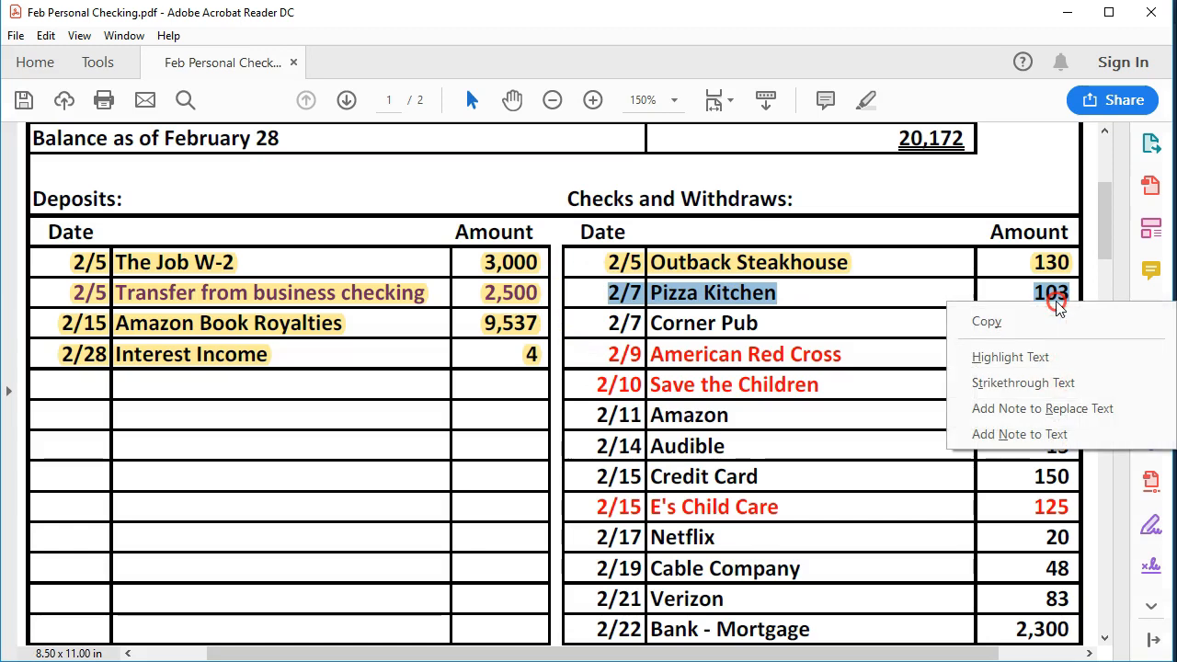
pyautogui.click(1055, 355)
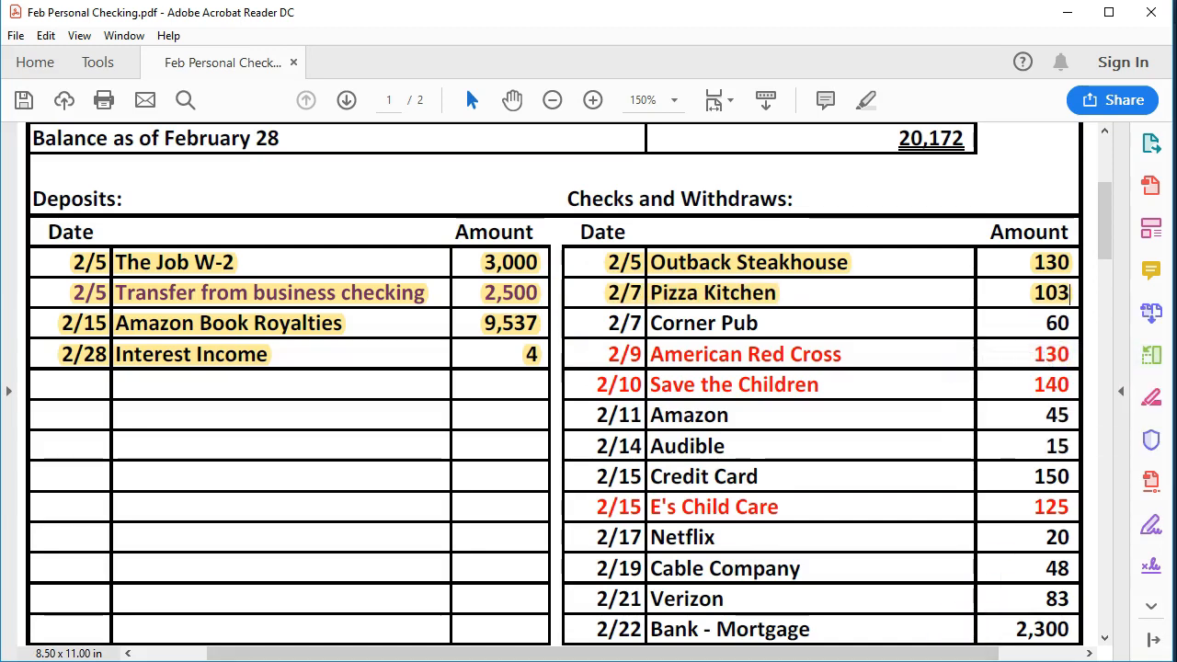
# Step: Return to the QuickBooks register and start an entry dated 02/07/2020 with number E and payee Corner Pub
pyautogui.hotkey('alt', 'Tab')
pyautogui.click(252, 517)
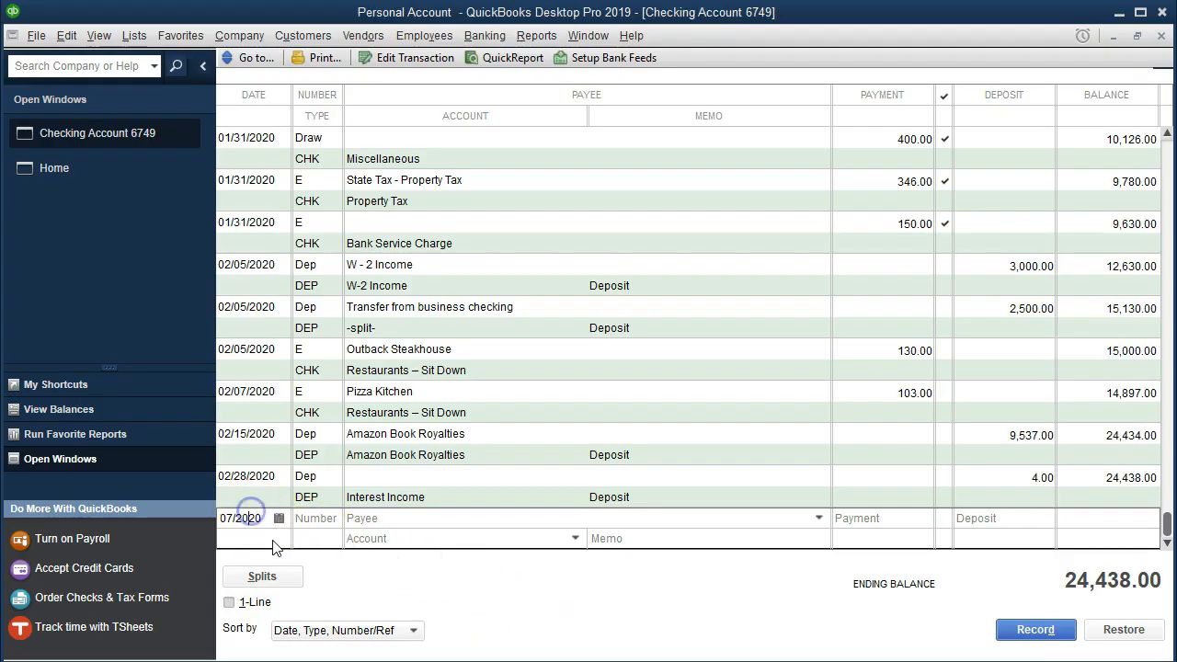
pyautogui.press('Tab')
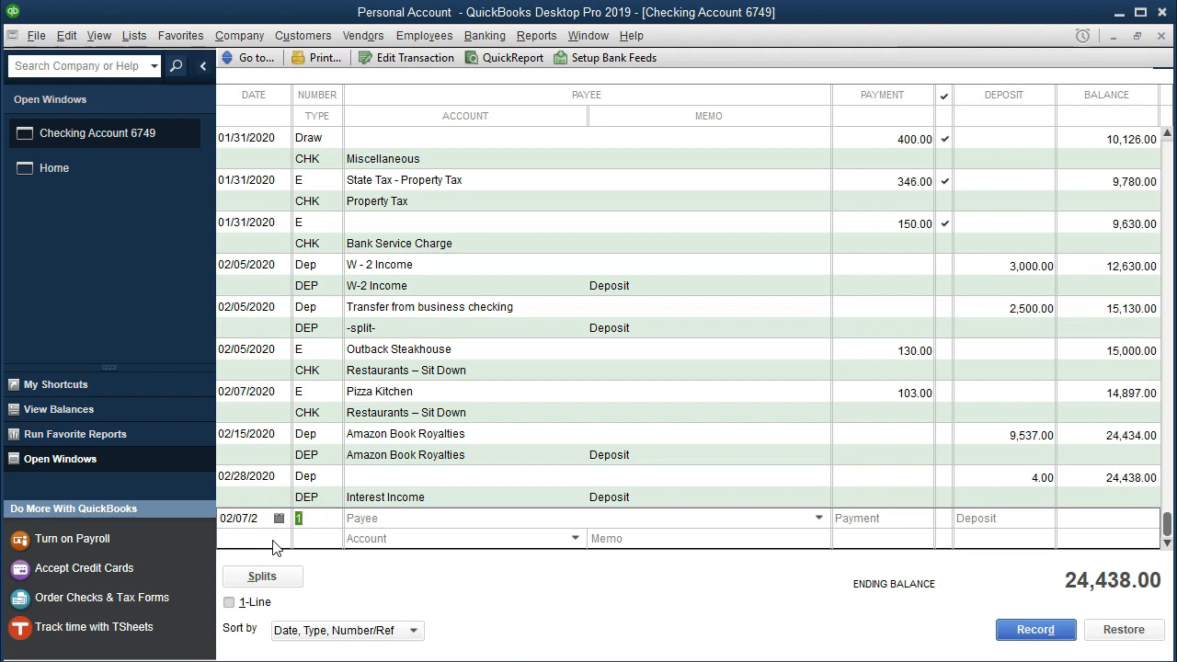
pyautogui.write('E')
pyautogui.press('Tab')
pyautogui.click(818, 517)
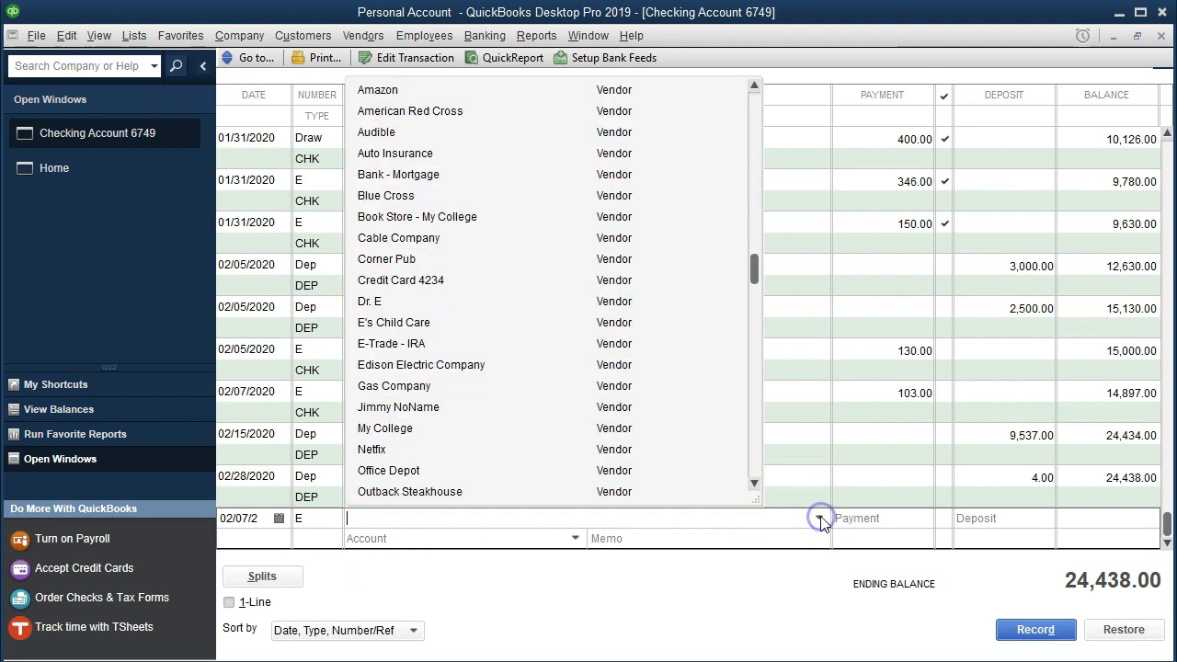
pyautogui.write('Corner Pub')
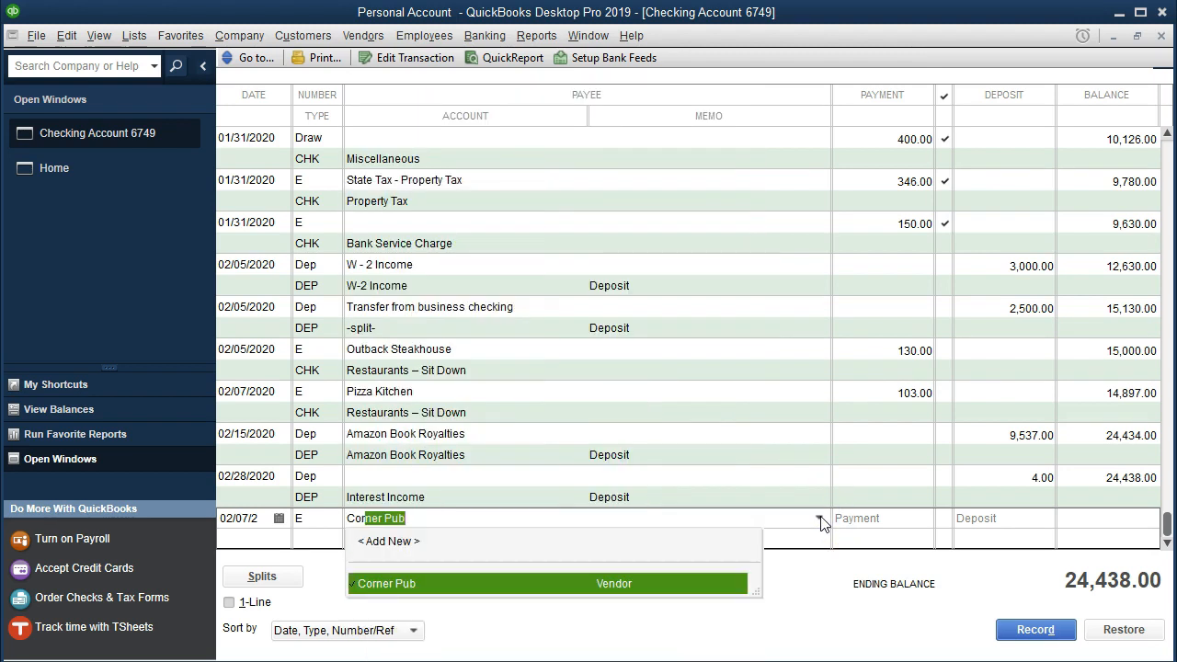
pyautogui.press('Tab')
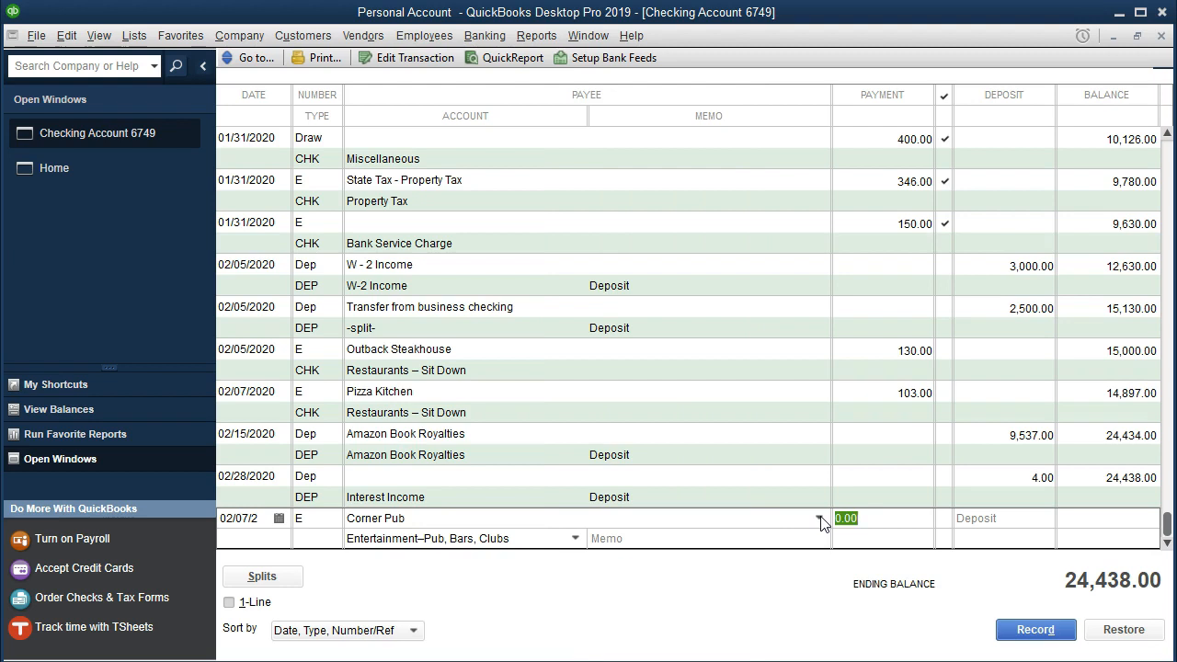
# Step: Set the Corner Pub payment to 60 under Entertainment–Pub, Bars, Clubs and record it, accepting the future date
pyautogui.write('60')
pyautogui.press('Tab')
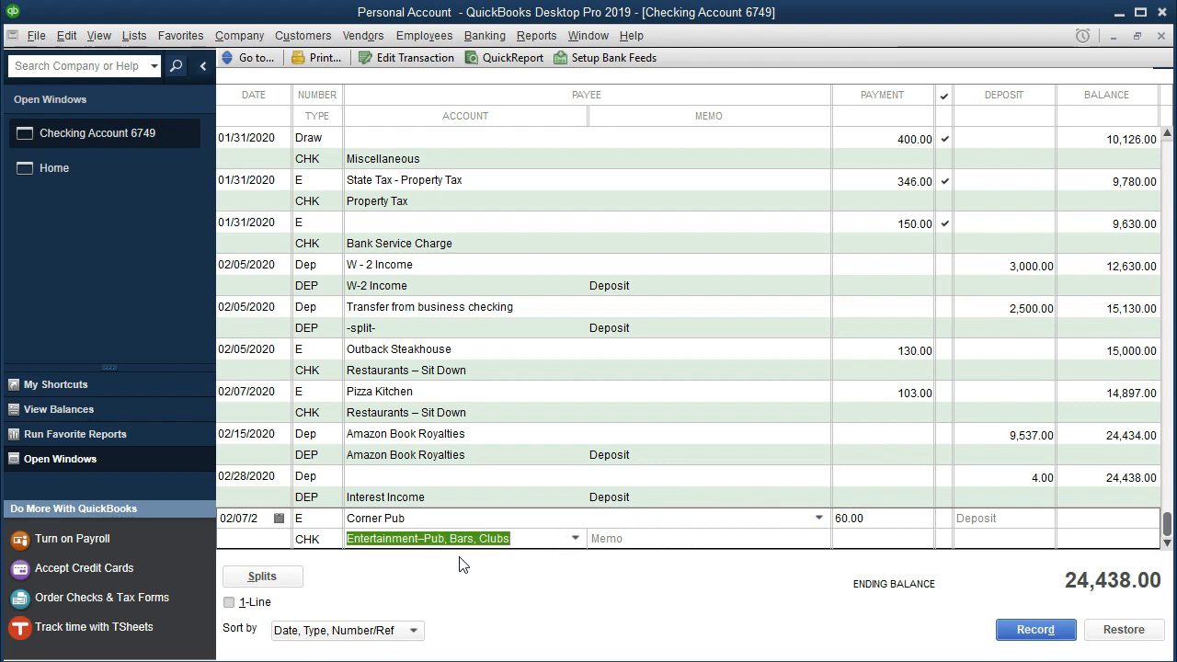
pyautogui.press('Return')
pyautogui.press('Return')
pyautogui.click(505, 513)
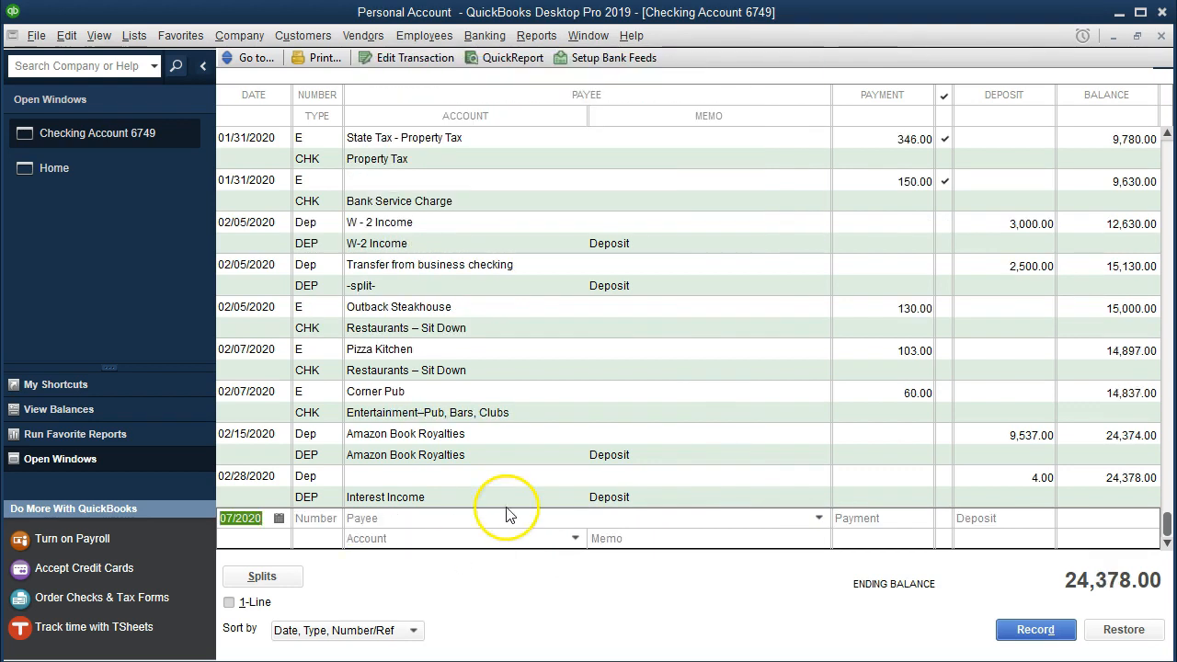
# Step: Switch to the bank statement PDF and highlight the 2/7 Corner Pub row including its amount
pyautogui.hotkey('alt', 'Tab')
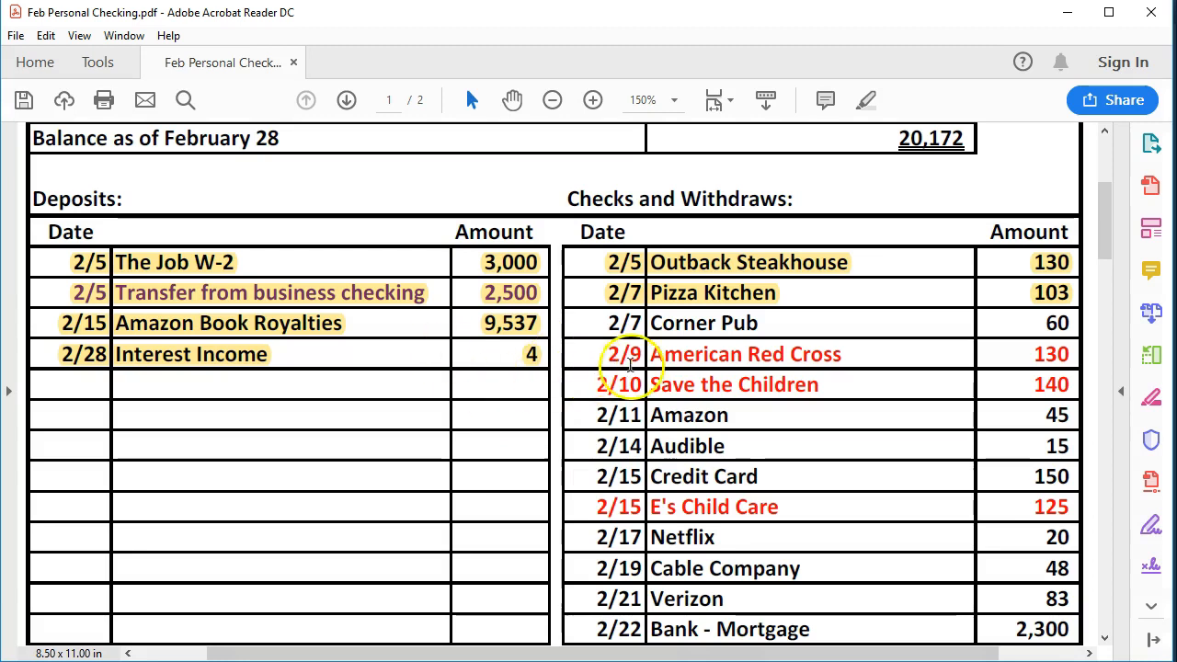
pyautogui.moveTo(607, 322); pyautogui.dragTo(993, 317)
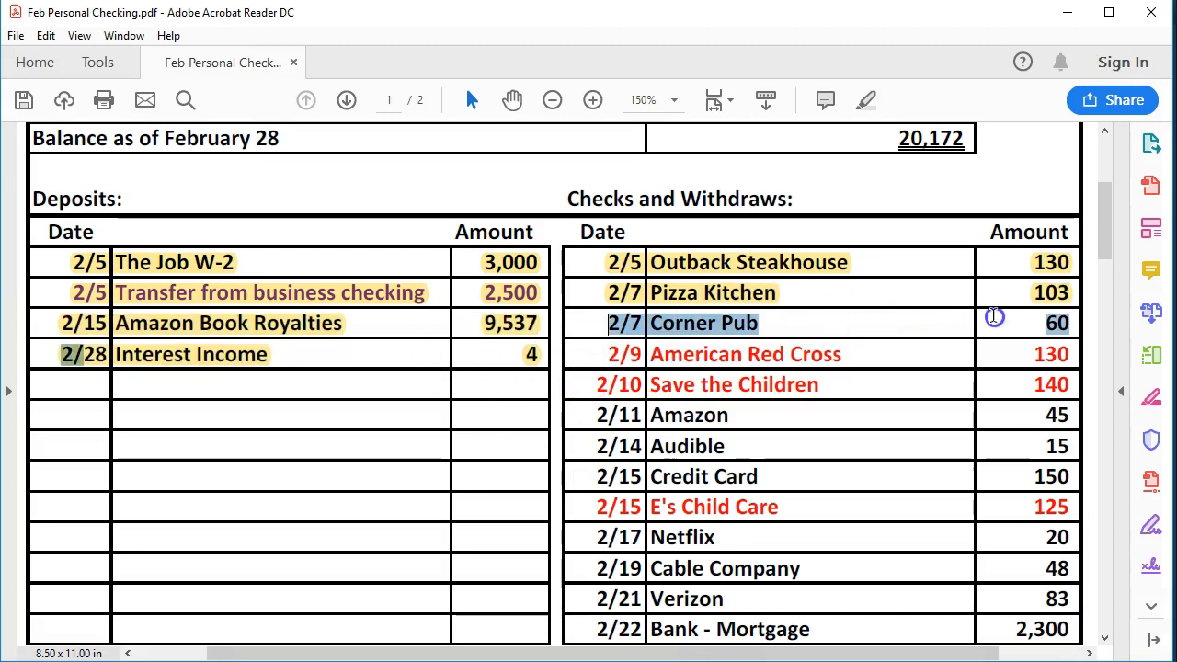
pyautogui.rightClick(1052, 324)
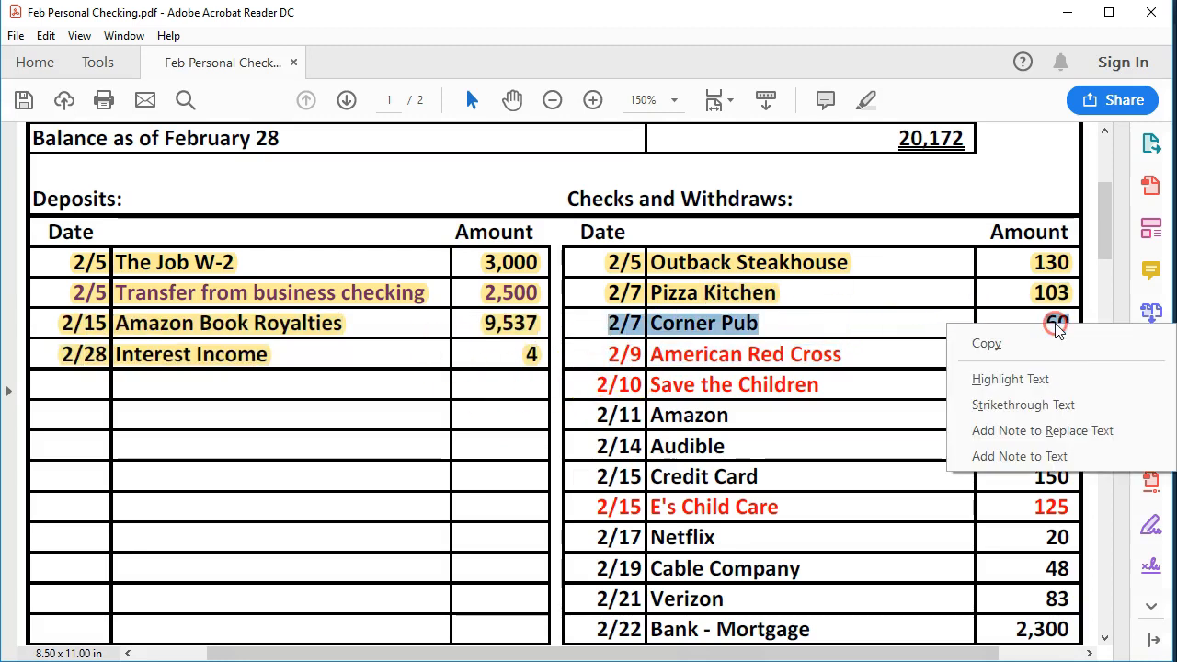
pyautogui.click(1034, 379)
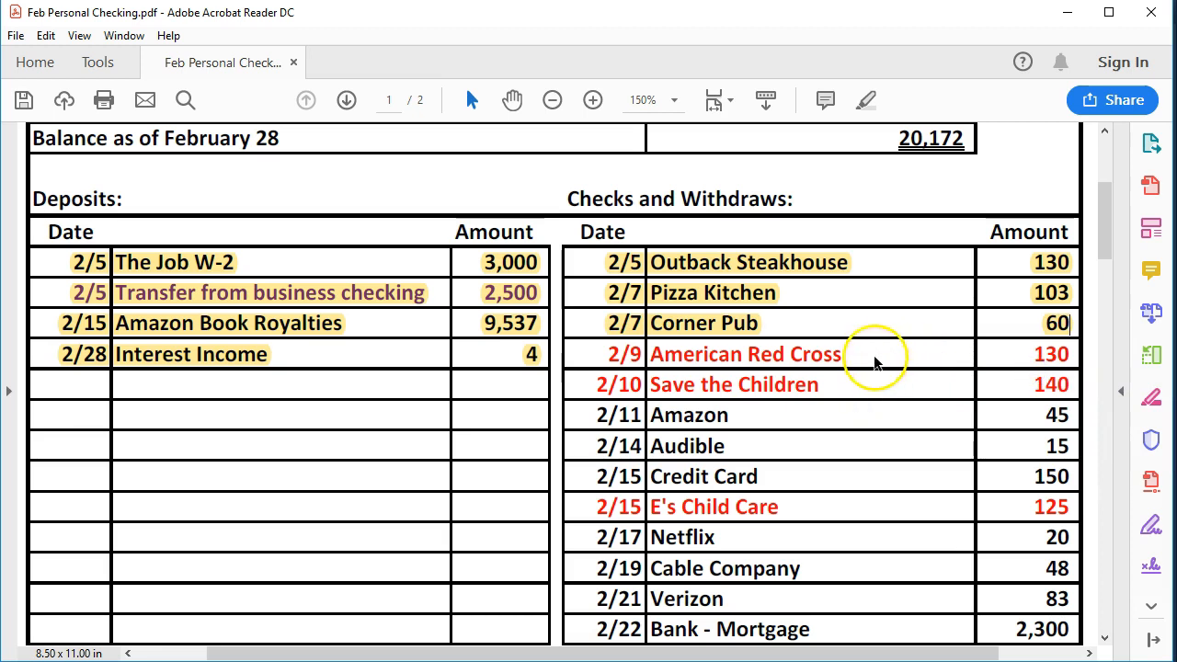
# Step: Return to the QuickBooks register and start an entry dated 02/09/2020 with number E and payee American Red Cross
pyautogui.hotkey('alt', 'Tab')
pyautogui.click(236, 520)
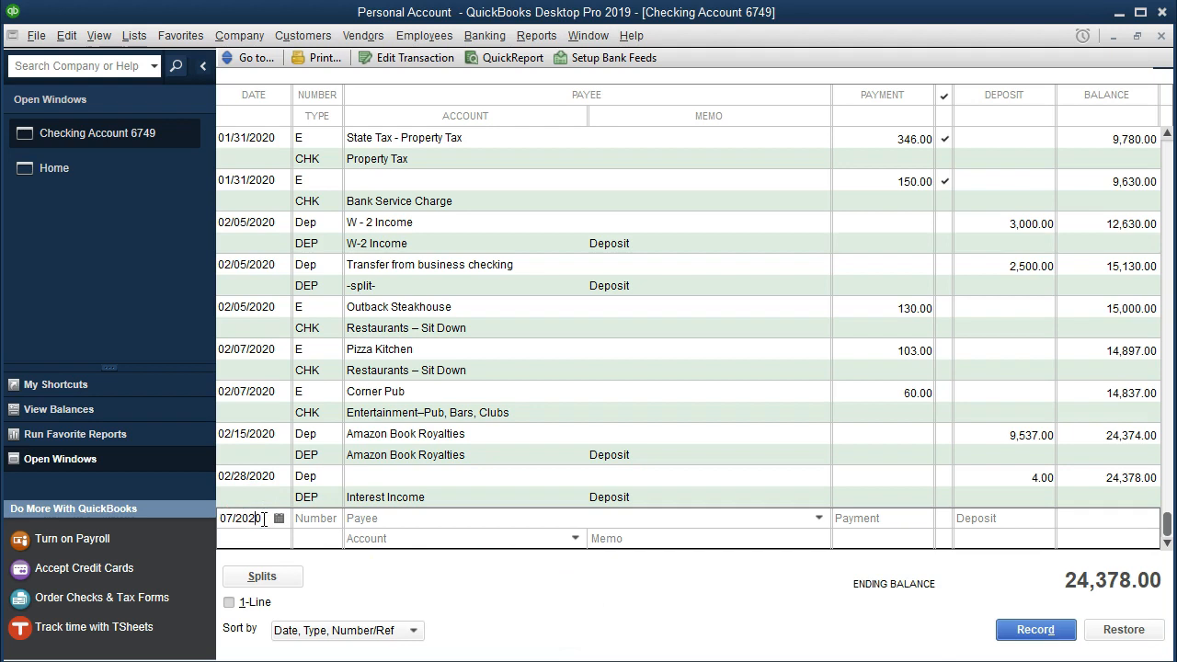
pyautogui.press('+')
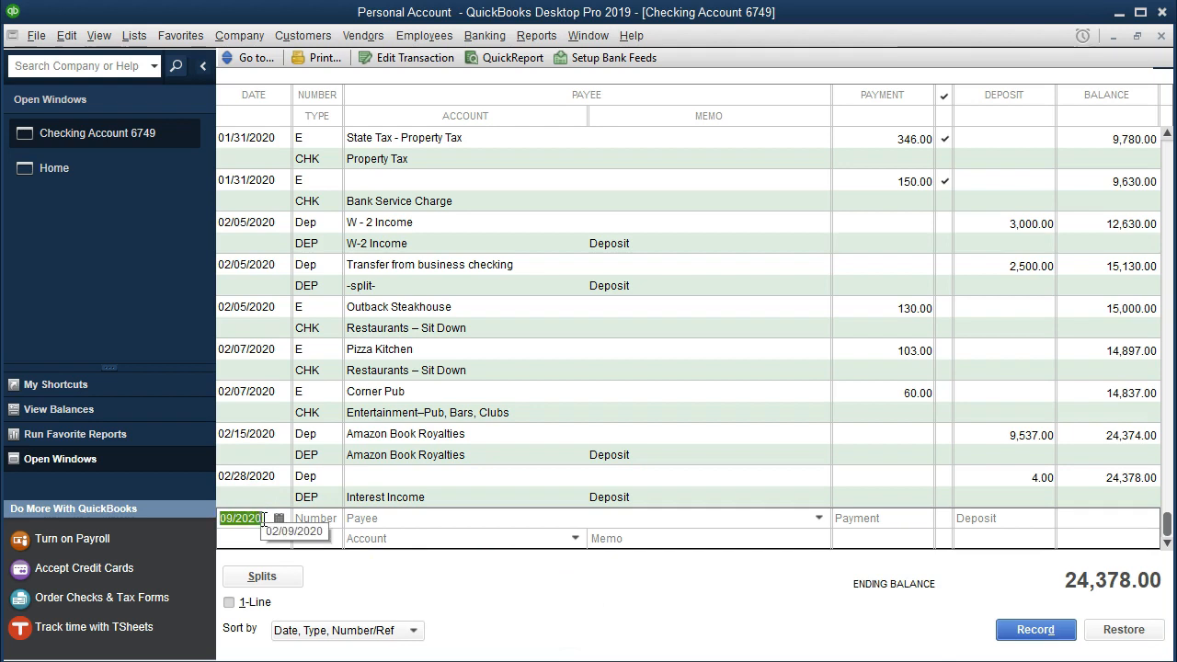
pyautogui.press('Tab')
pyautogui.write('E')
pyautogui.press('Tab')
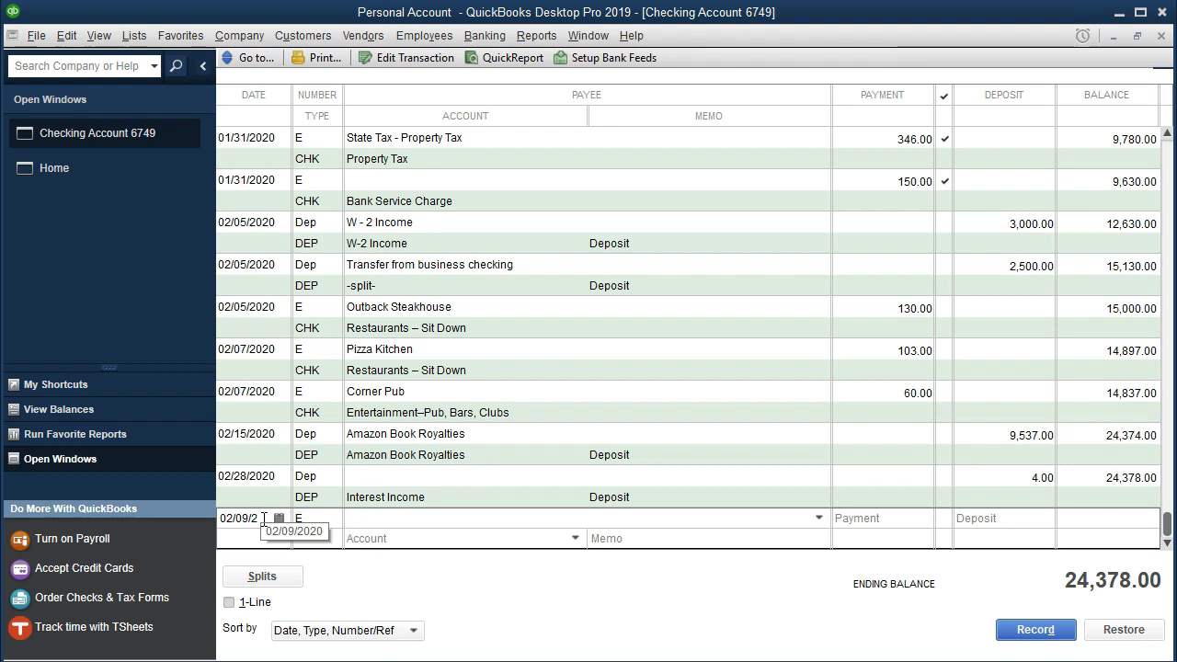
pyautogui.click(818, 517)
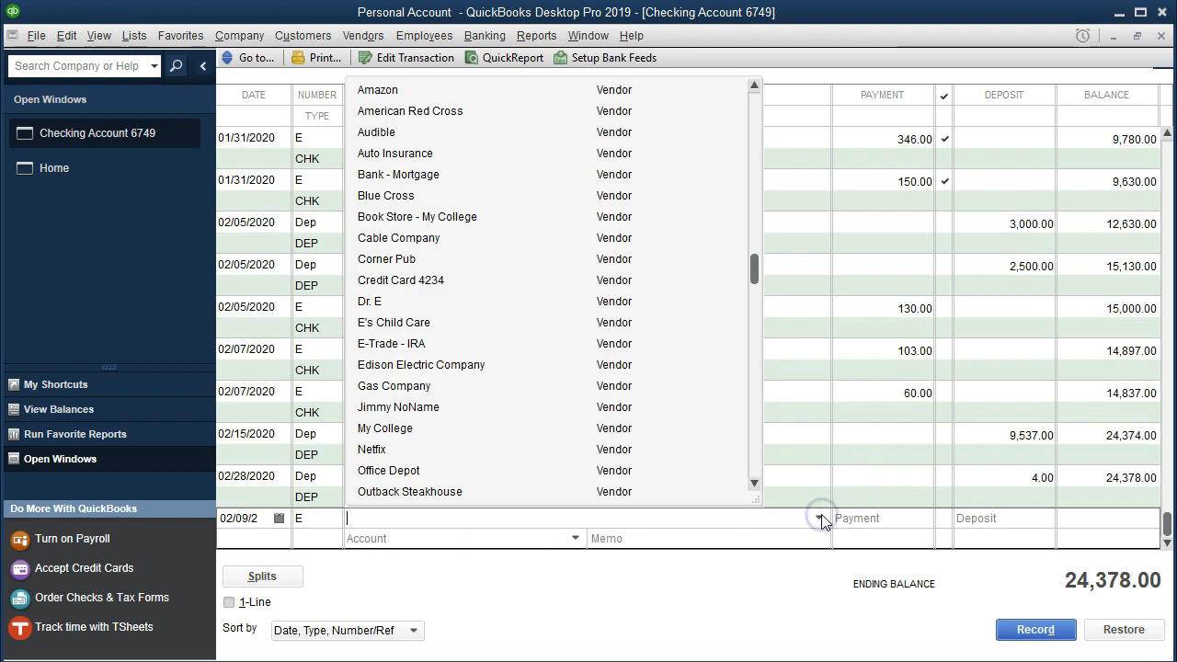
pyautogui.write('Amazon')
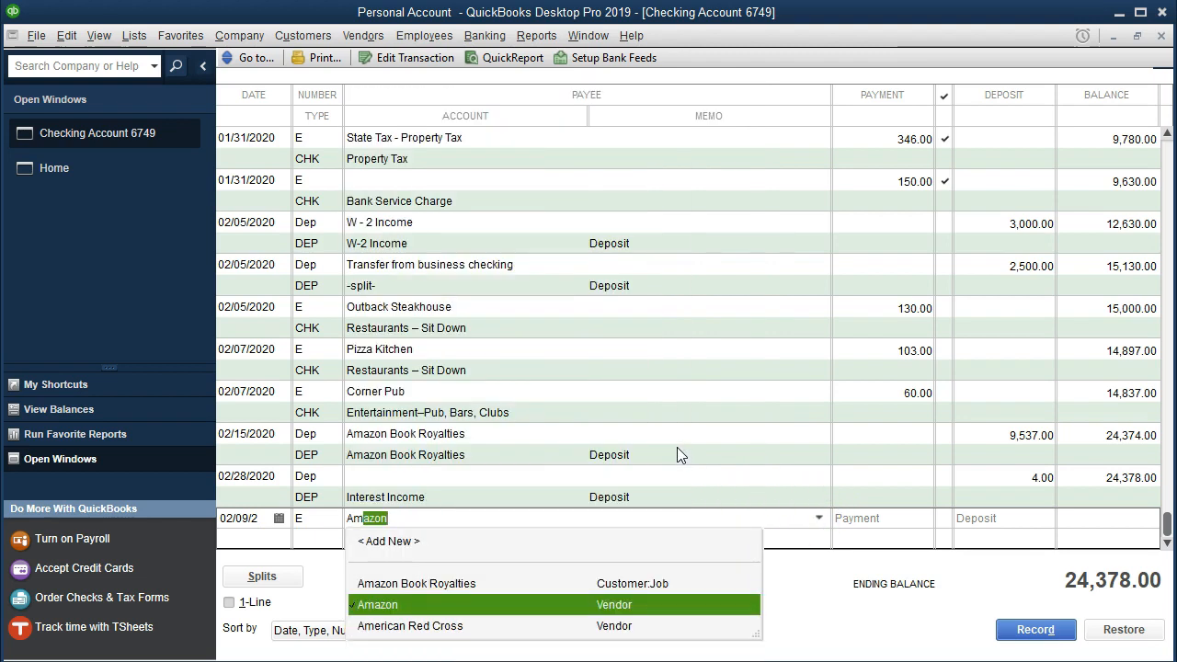
pyautogui.press('Down')
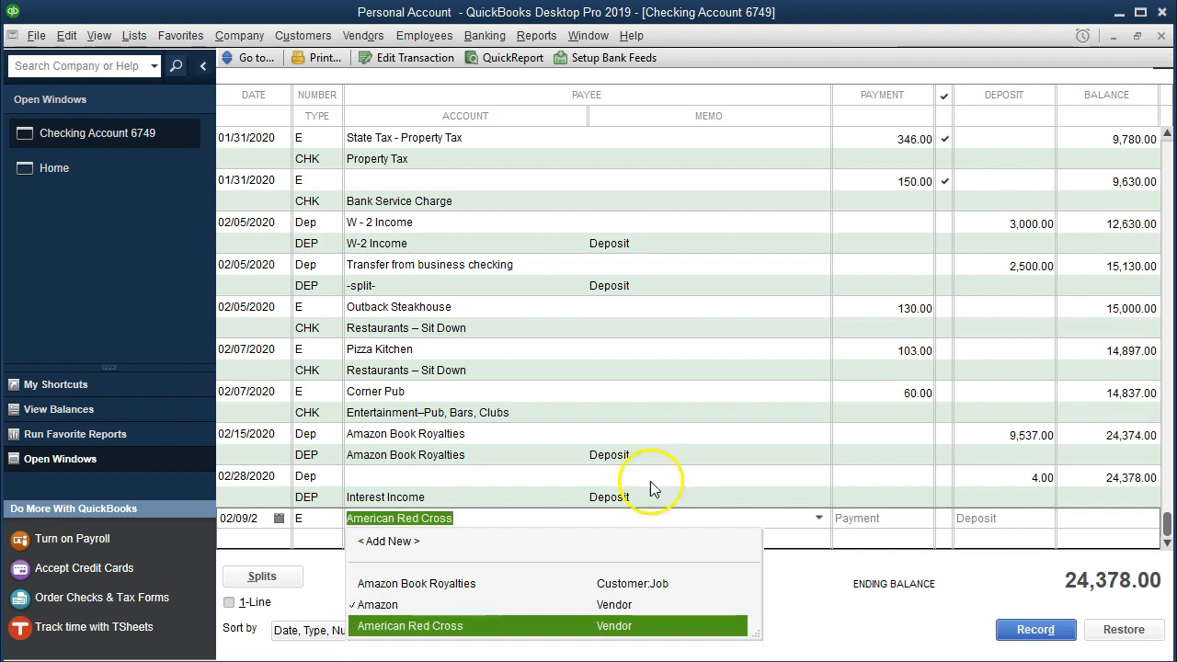
pyautogui.click(479, 628)
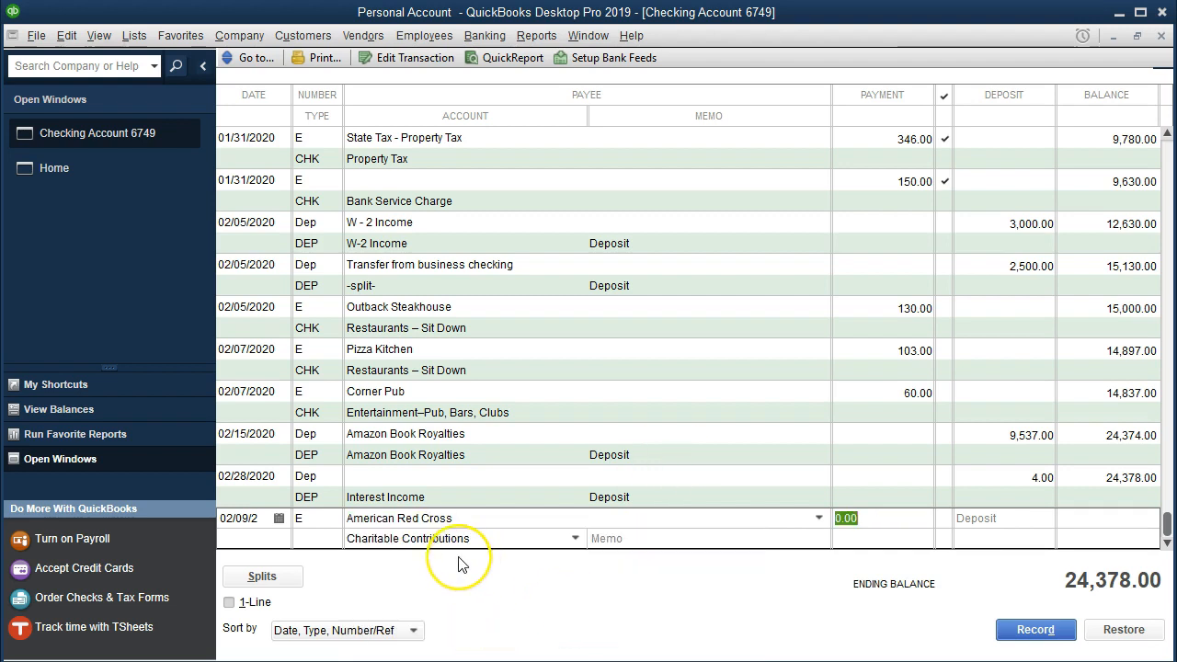
# Step: Set the American Red Cross payment to 130 under Charitable Contributions and record it, accepting the future date
pyautogui.write('130')
pyautogui.press('Tab')
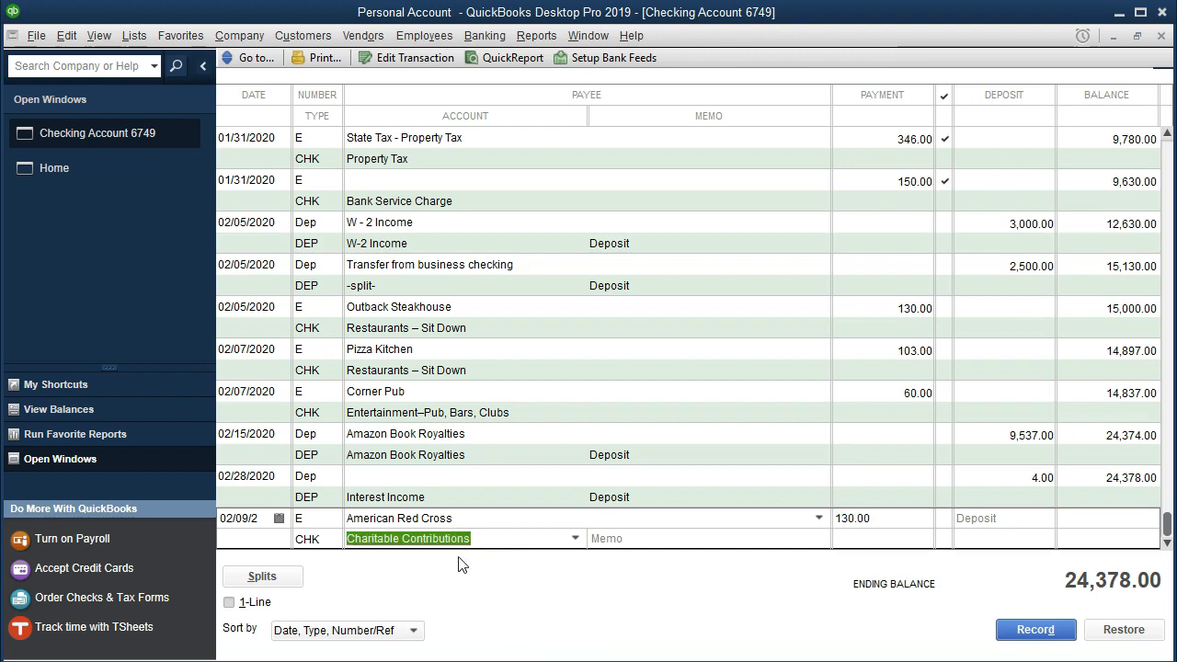
pyautogui.press('Return')
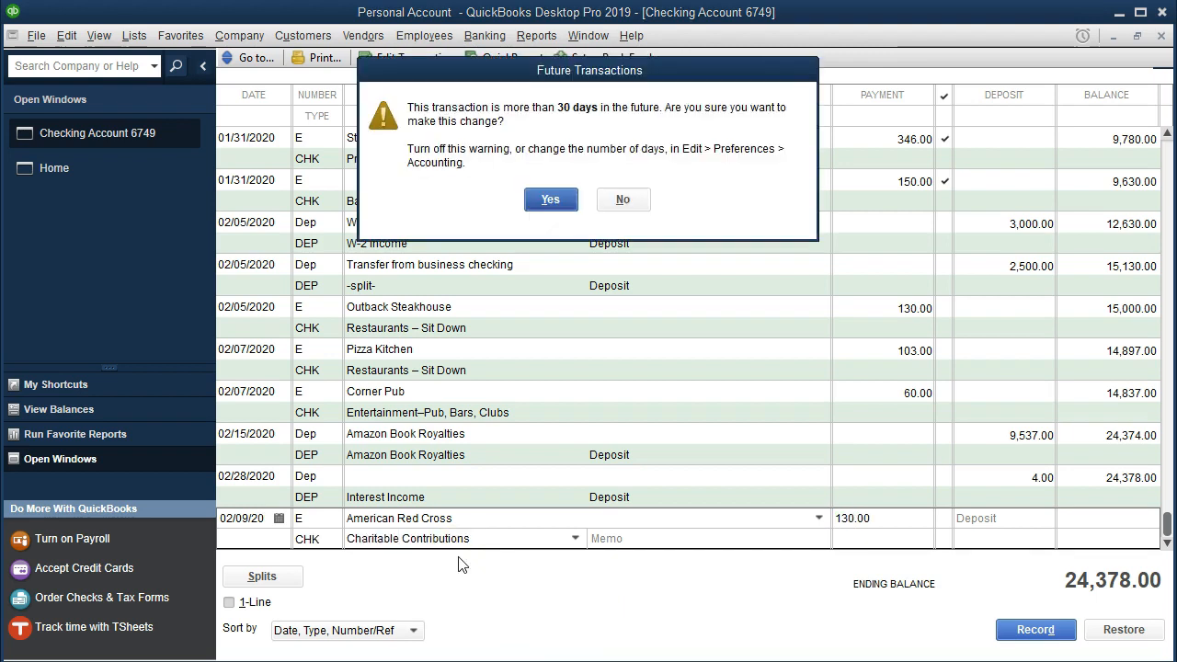
pyautogui.press('Return')
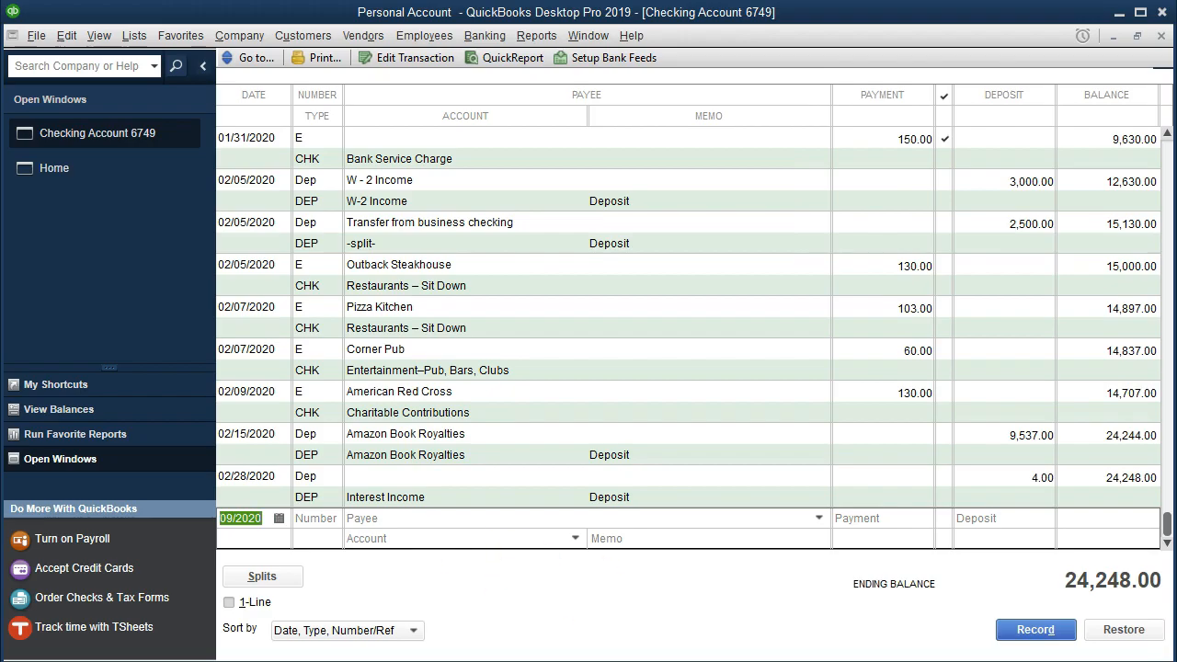
# Step: Switch to the bank statement PDF and highlight the 2/9 American Red Cross row including its amount
pyautogui.hotkey('alt', 'Tab')
pyautogui.moveTo(608, 346); pyautogui.dragTo(1067, 354)
pyautogui.rightClick(1066, 354)
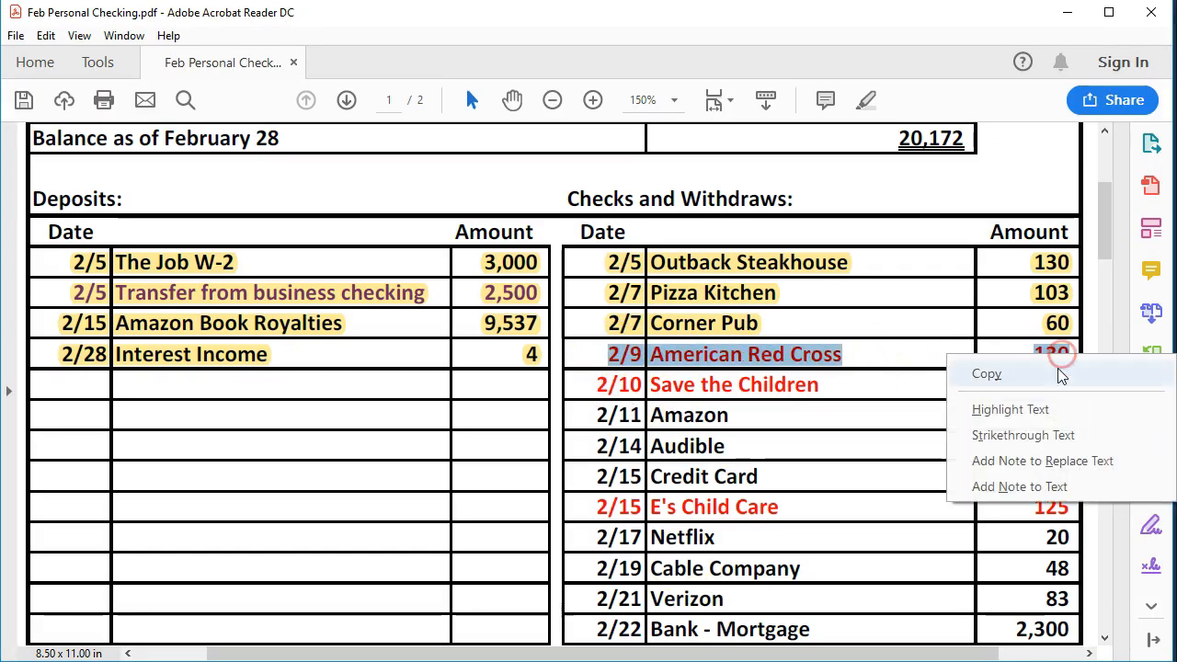
pyautogui.click(998, 410)
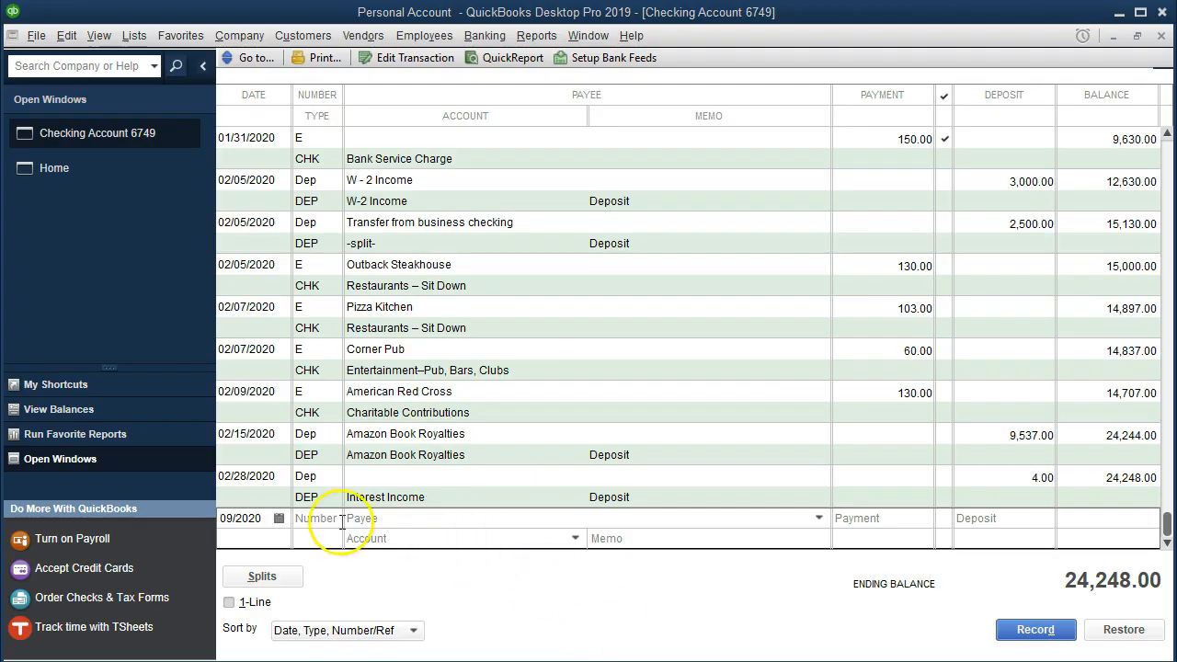
# Step: Return to the QuickBooks register and start an entry dated 02/10/2020 with number E and payee Save the Children
pyautogui.click(255, 514)
pyautogui.press('+')
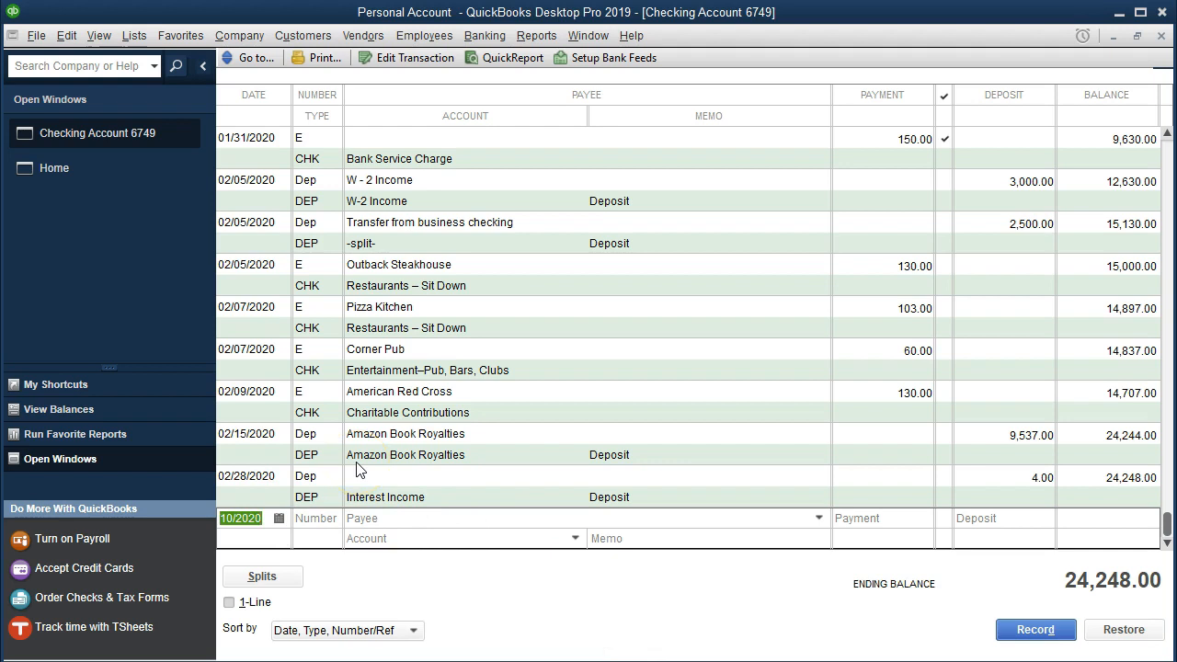
pyautogui.press('Tab')
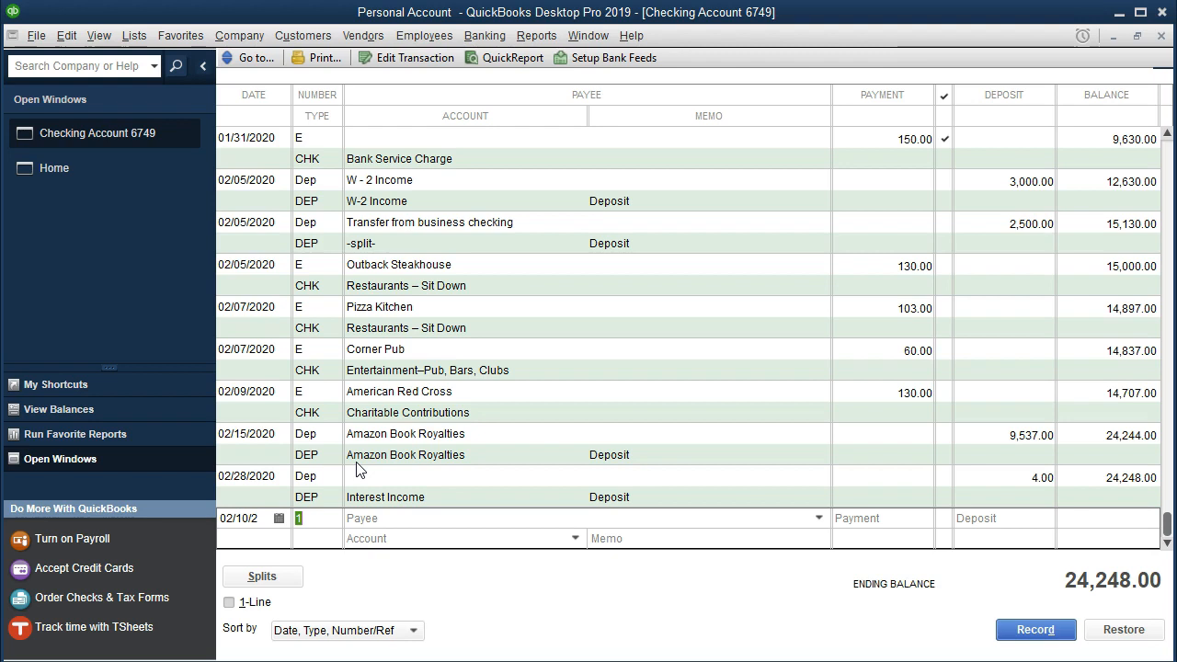
pyautogui.write('E')
pyautogui.press('Tab')
pyautogui.write('Save the Children')
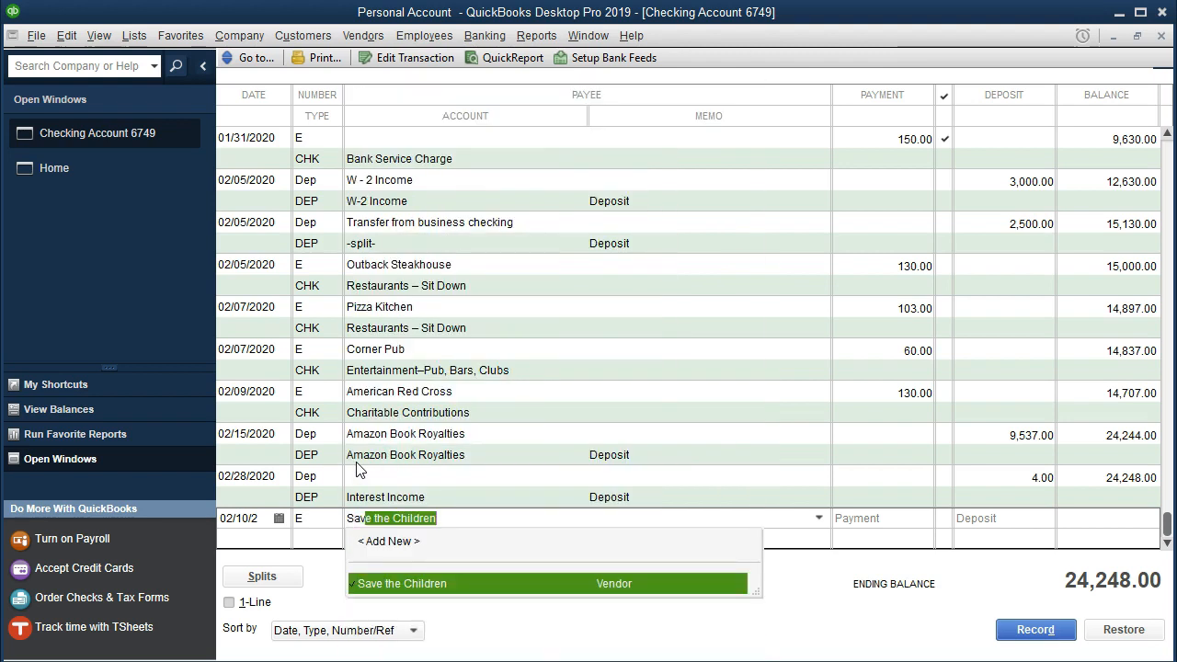
pyautogui.press('Tab')
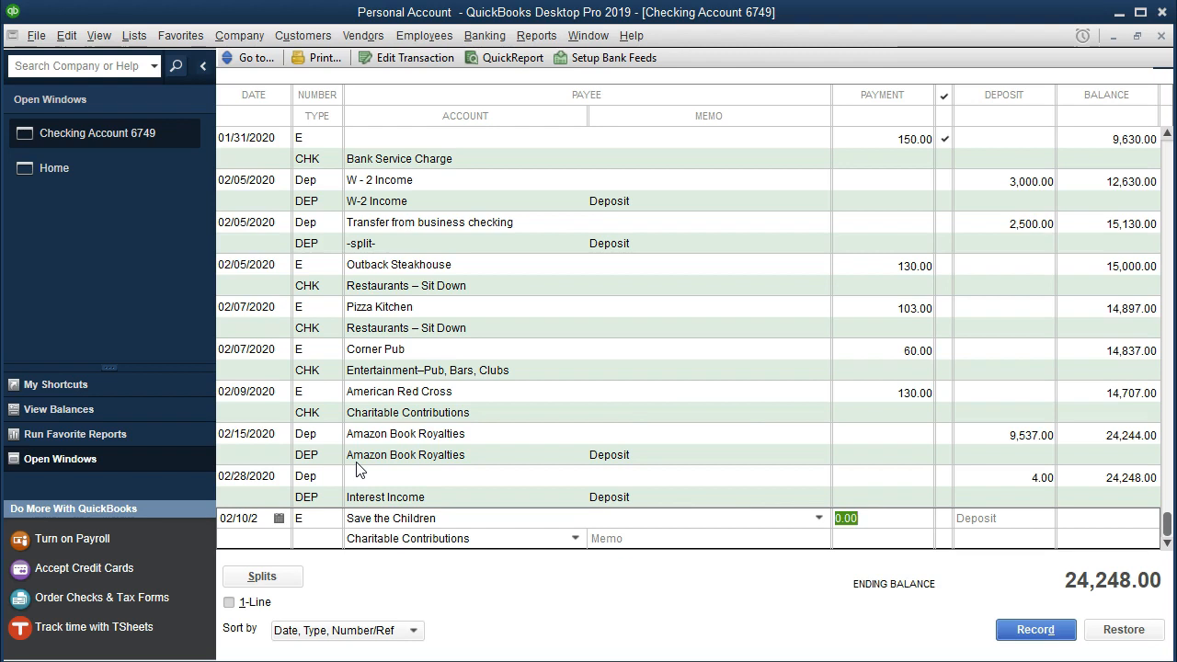
# Step: Set the Save the Children payment to 140 under Charitable Contributions and record it, accepting the future date
pyautogui.write('140')
pyautogui.press('Tab')
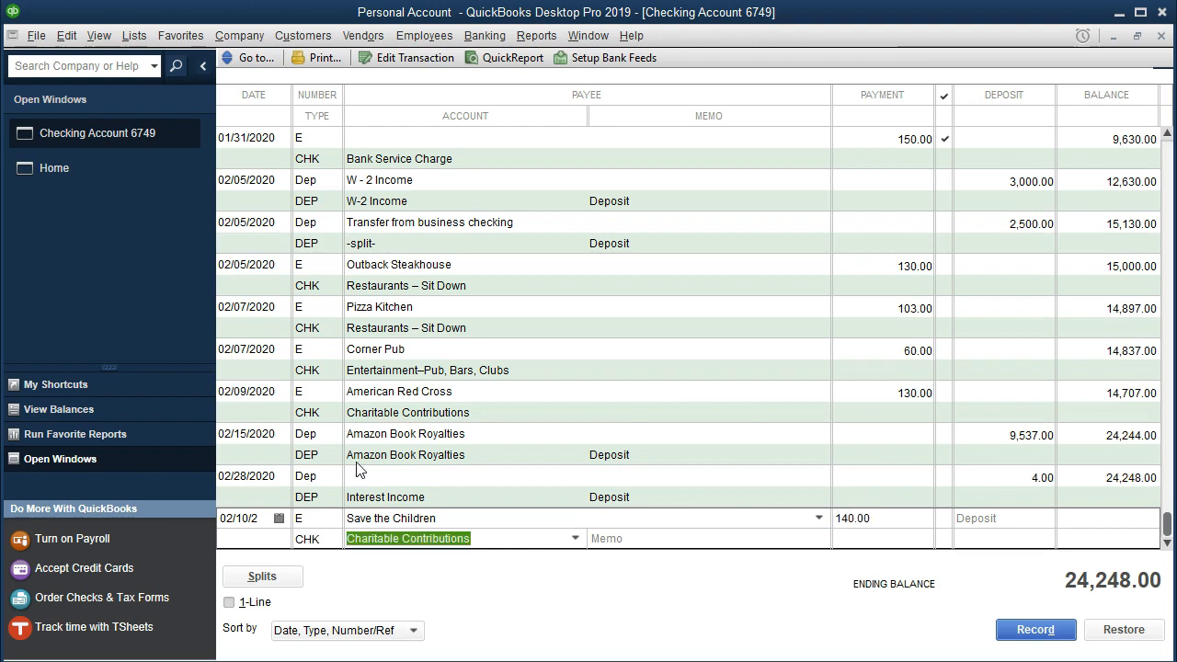
pyautogui.press('Return')
pyautogui.press('Return')
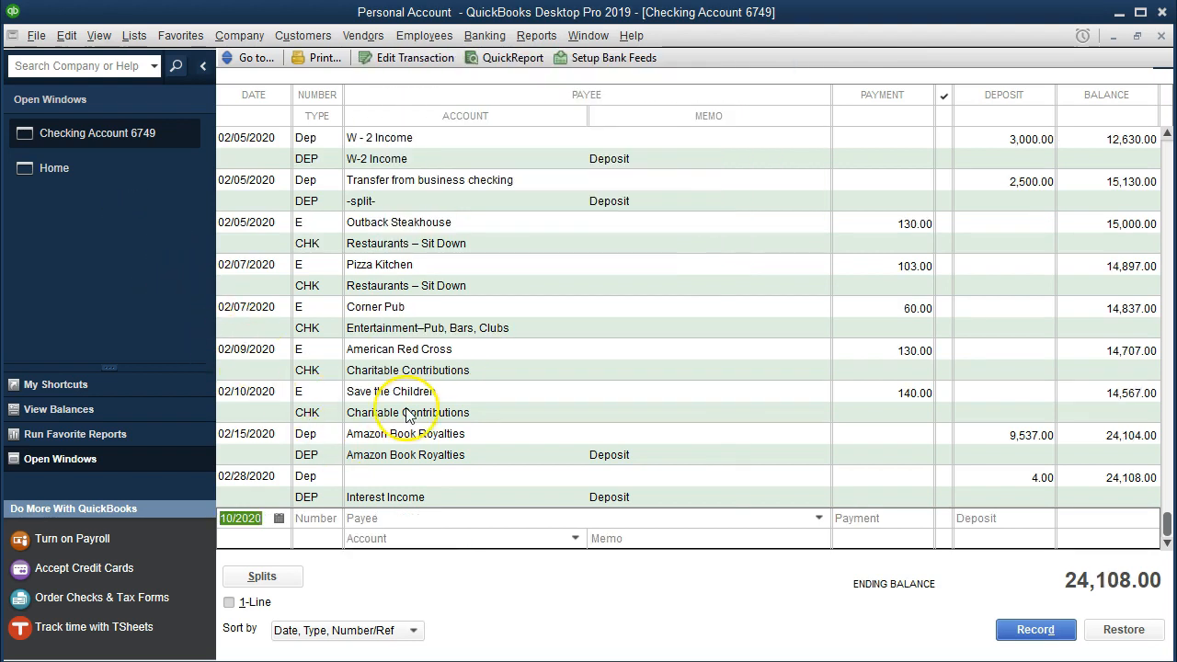
# Step: Switch to the bank statement PDF and highlight the 2/10 Save the Children row including its amount
pyautogui.click(408, 660)
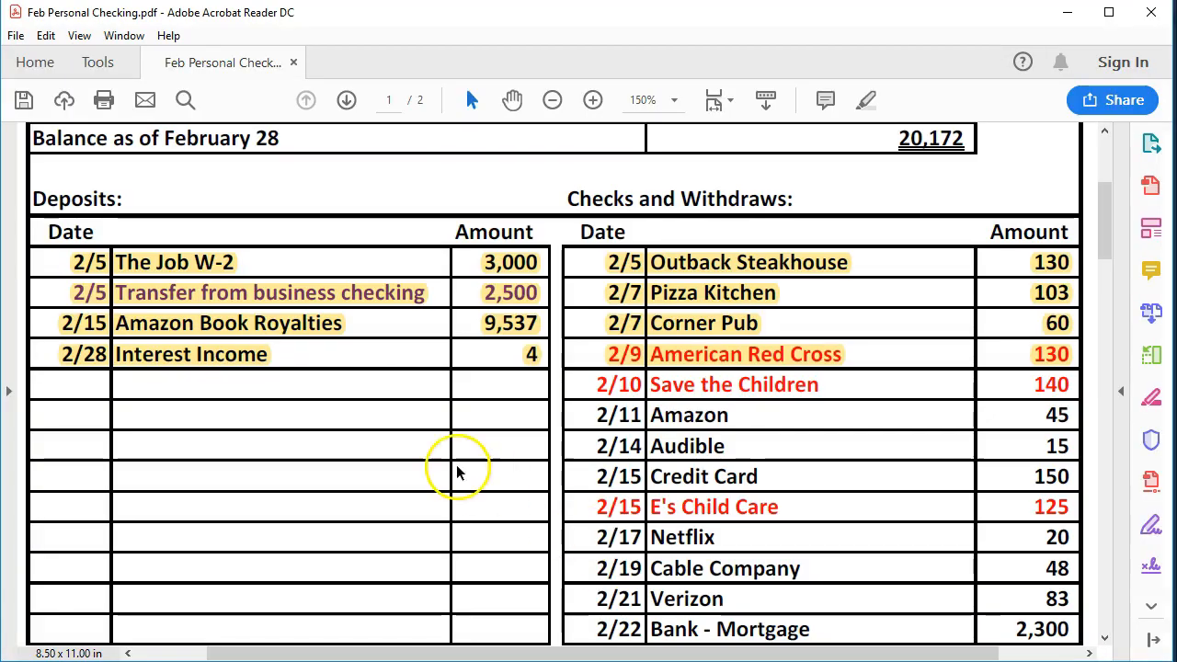
pyautogui.moveTo(579, 390); pyautogui.dragTo(1067, 386)
pyautogui.rightClick(1067, 386)
pyautogui.click(1043, 442)
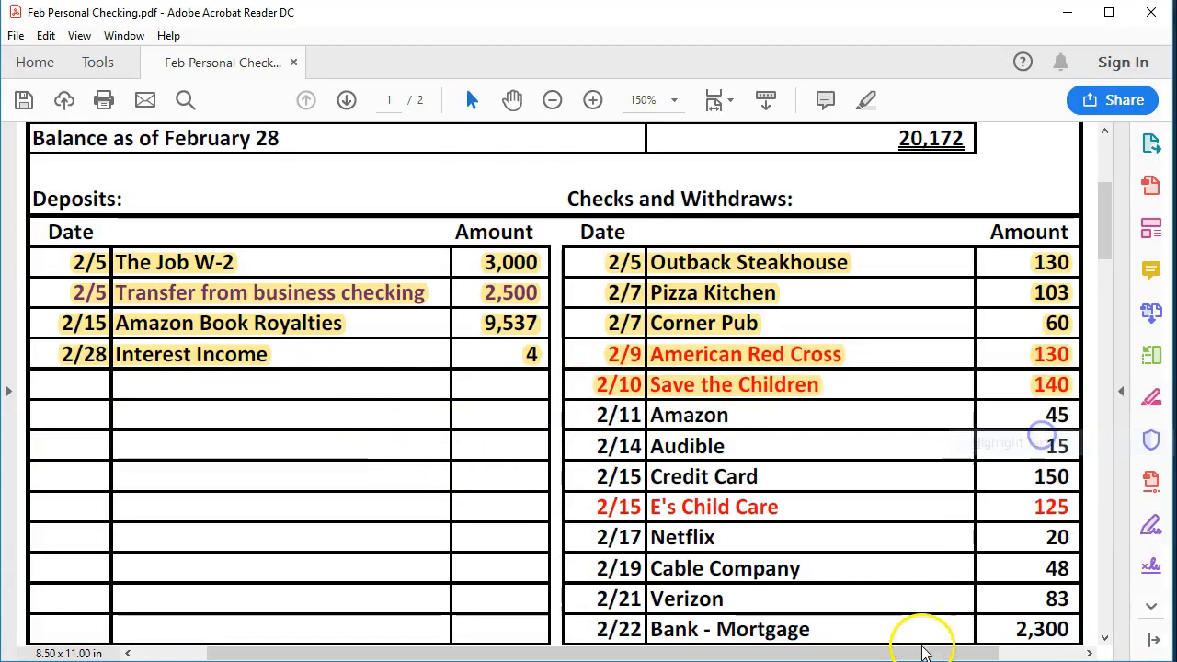
# Step: Return to the QuickBooks register and start an entry dated 02/11/2020 with number E and payee Amazon
pyautogui.click(919, 661)
pyautogui.click(254, 519)
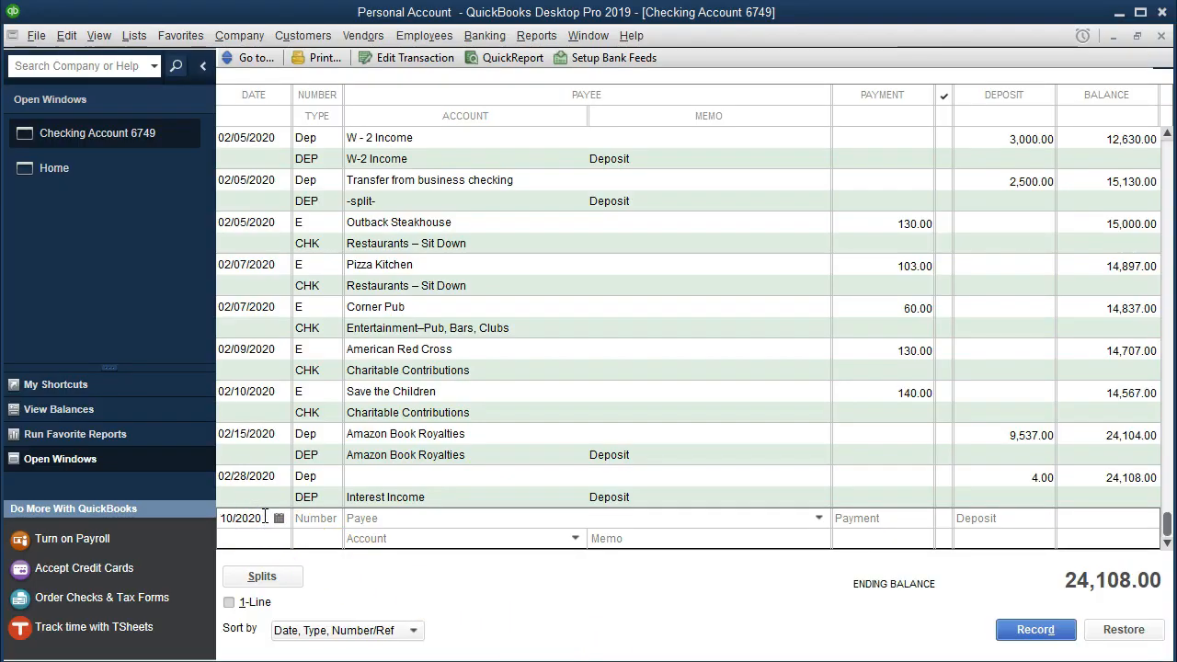
pyautogui.press('+')
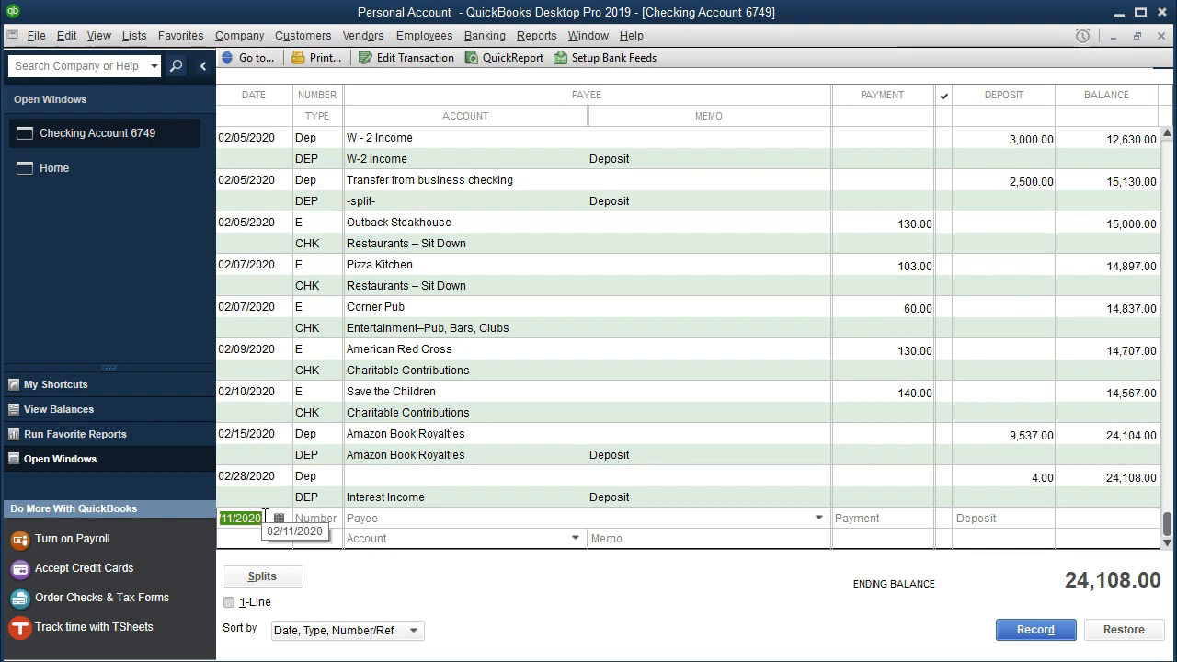
pyautogui.press('Tab')
pyautogui.write('E')
pyautogui.press('Tab')
pyautogui.write('Amazon')
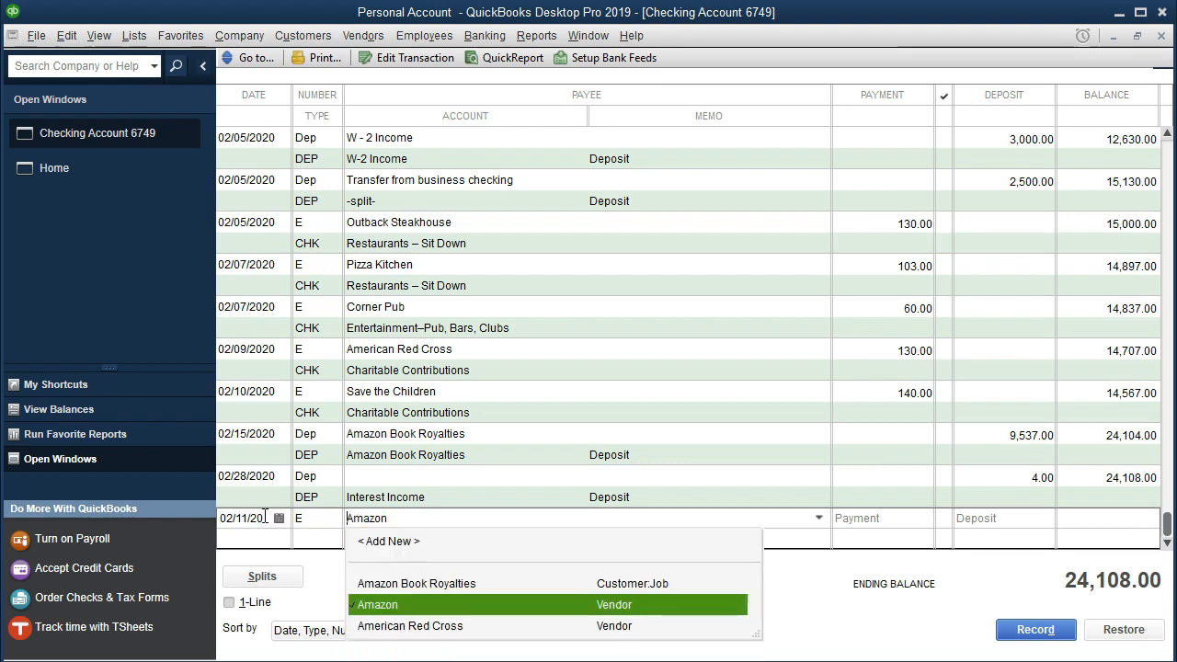
pyautogui.write('a')
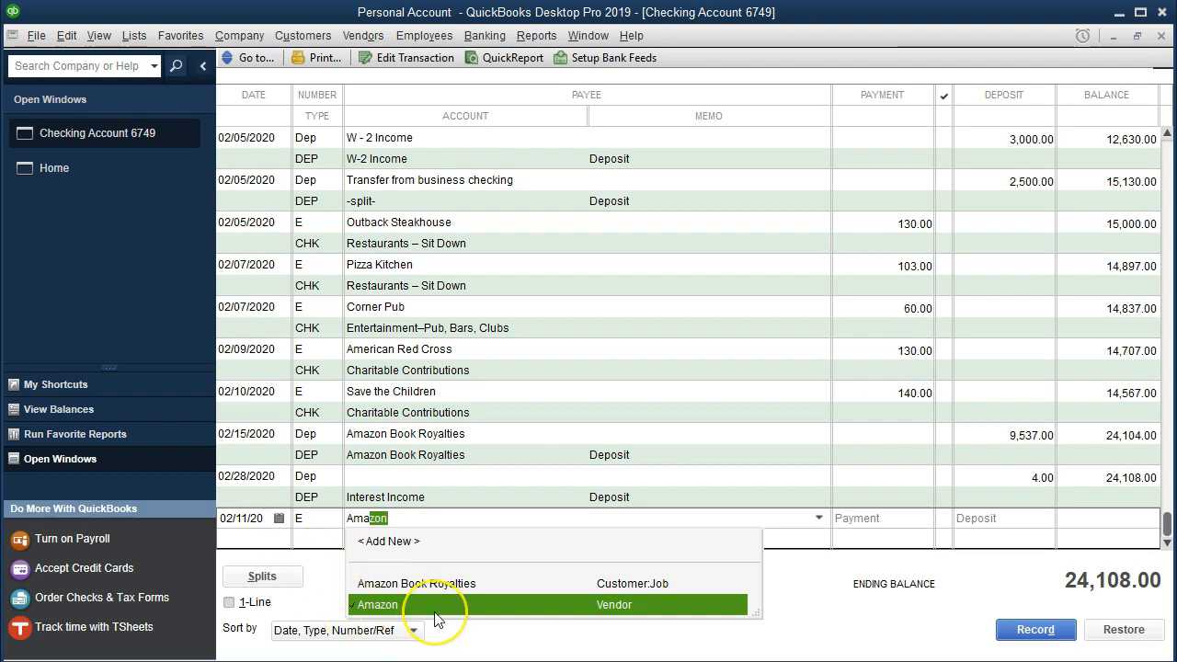
# Step: Set the Amazon payment to 45 under the Amazon account and record it, accepting the future date
pyautogui.press('Tab')
pyautogui.write('45')
pyautogui.press('Tab')
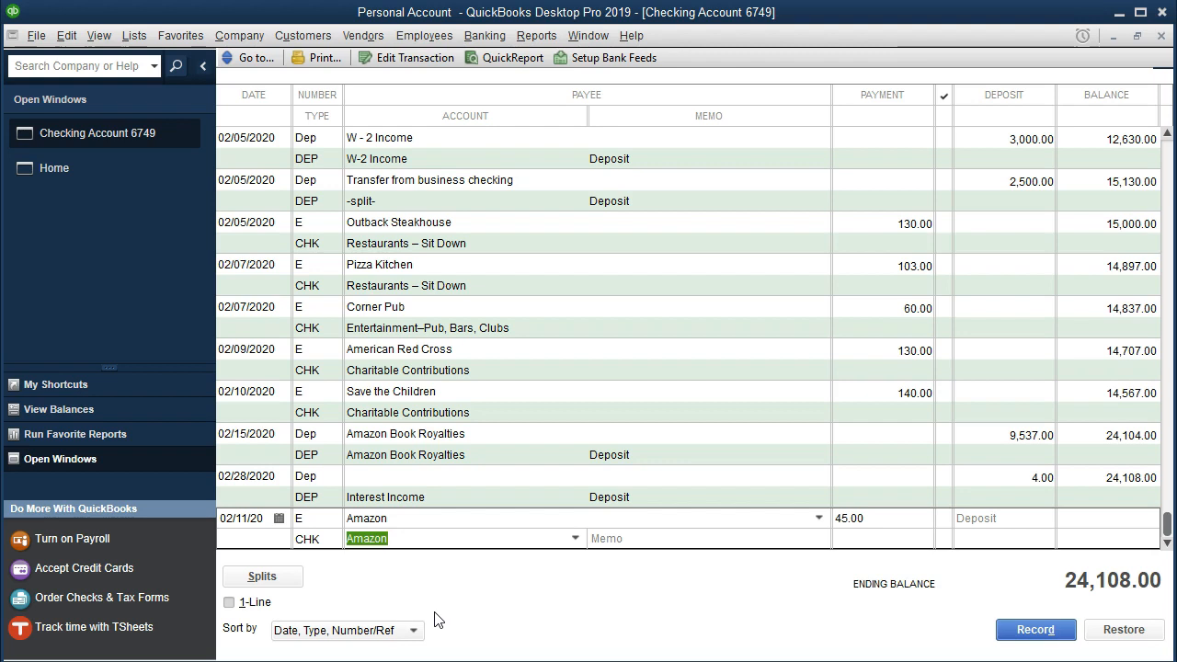
pyautogui.click(571, 542)
pyautogui.click(570, 542)
pyautogui.click(571, 542)
pyautogui.press('Return')
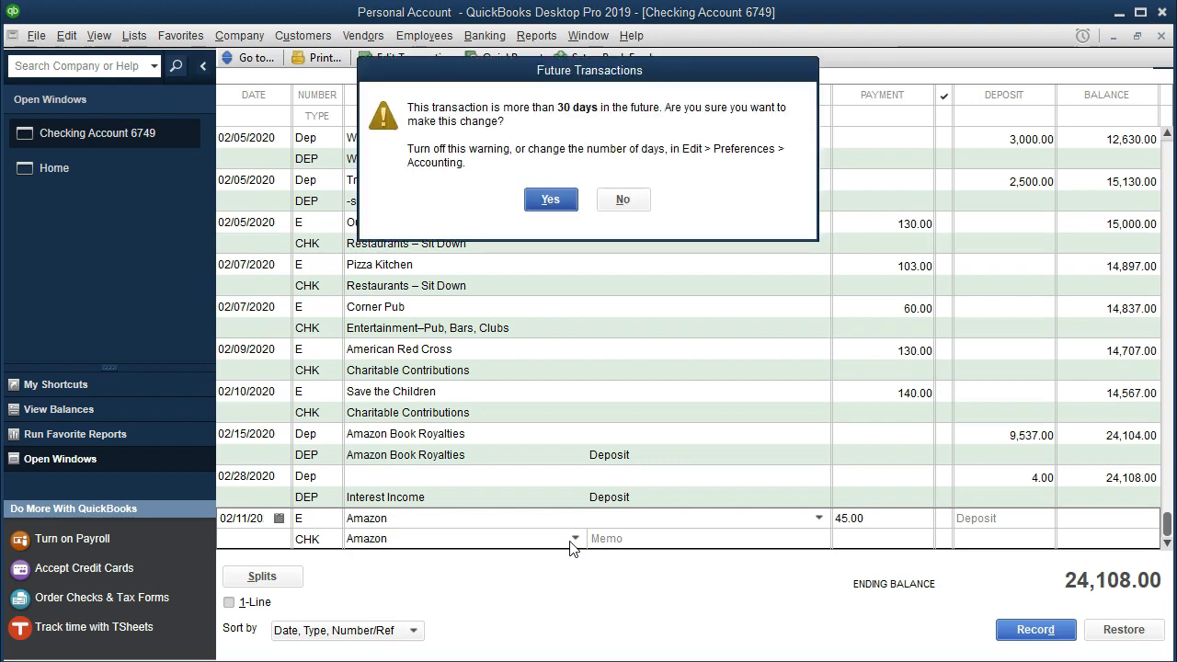
pyautogui.press('Return')
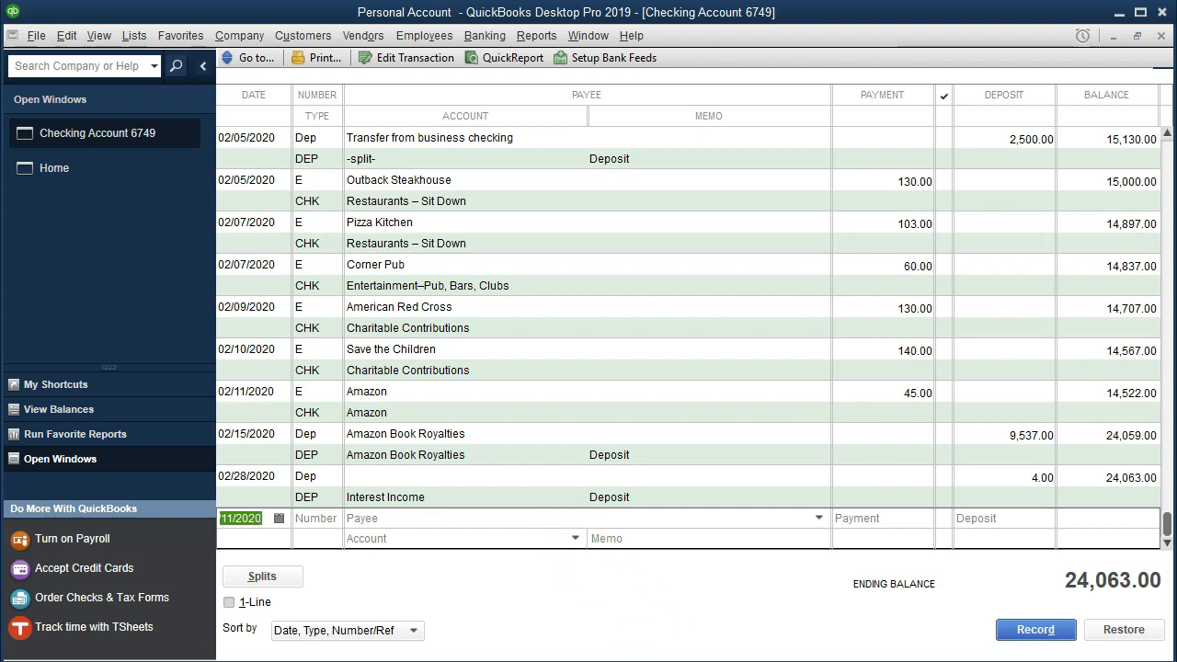
# Step: Switch to the bank statement PDF and highlight the 2/11 Amazon row including its amount
pyautogui.hotkey('alt', 'Tab')
pyautogui.moveTo(597, 414); pyautogui.dragTo(1064, 415)
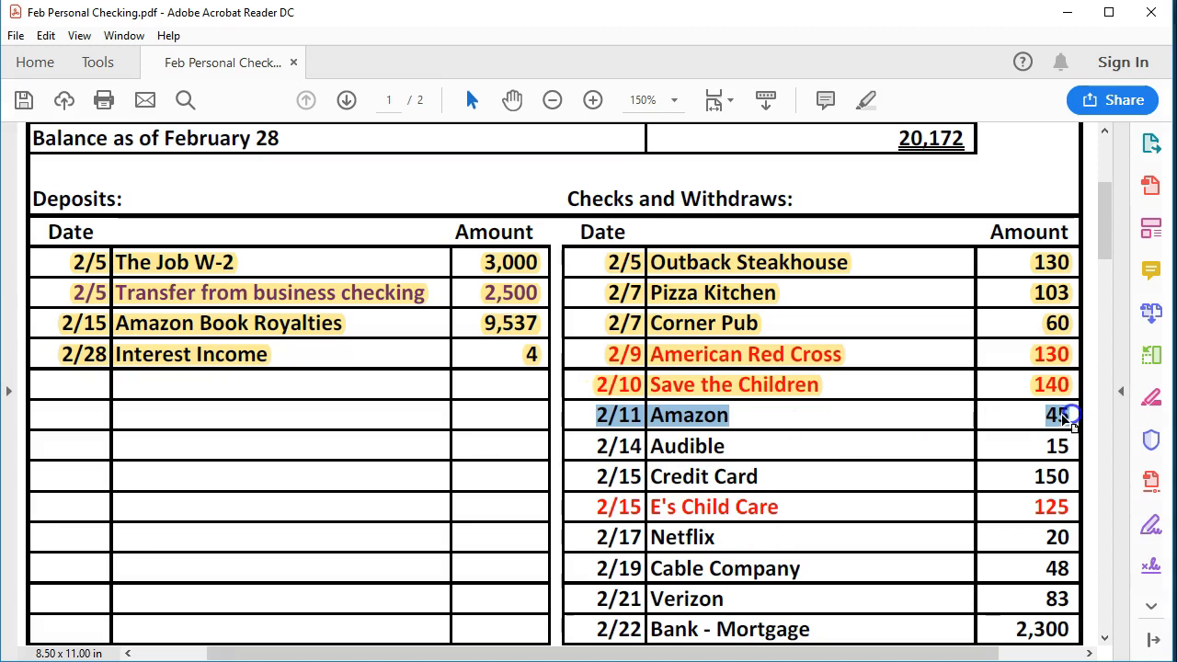
pyautogui.rightClick(1065, 415)
pyautogui.click(1053, 472)
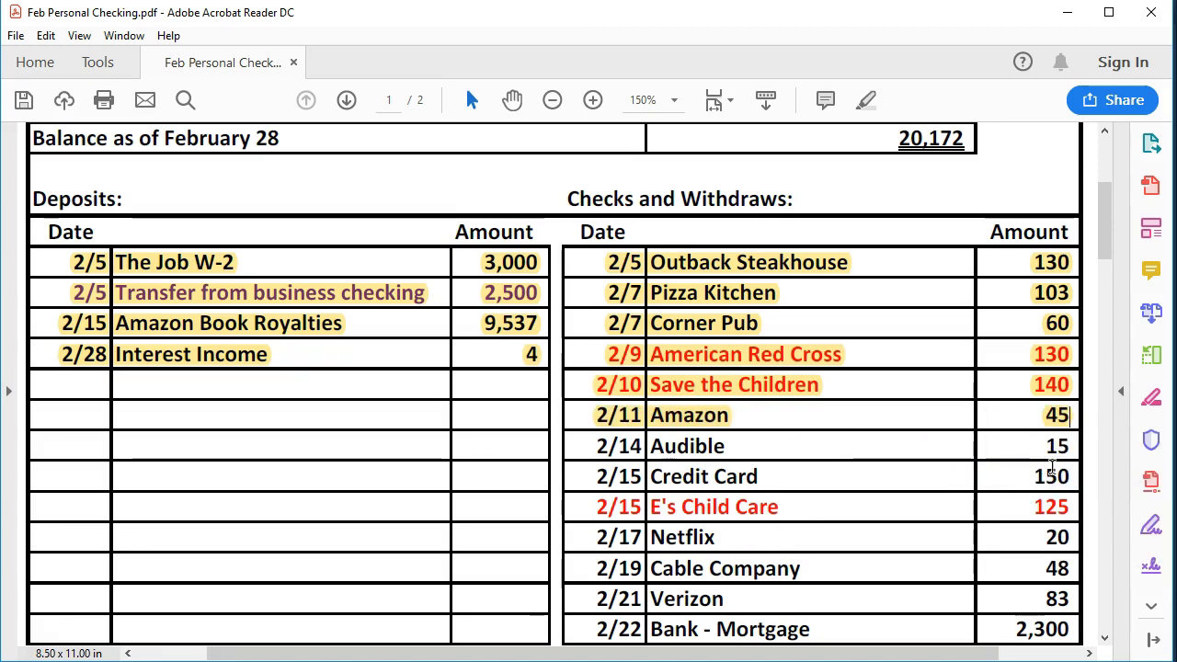
# Step: Return to the QuickBooks register and start an entry dated 02/14/2020 with number E and payee Audible
pyautogui.click(809, 660)
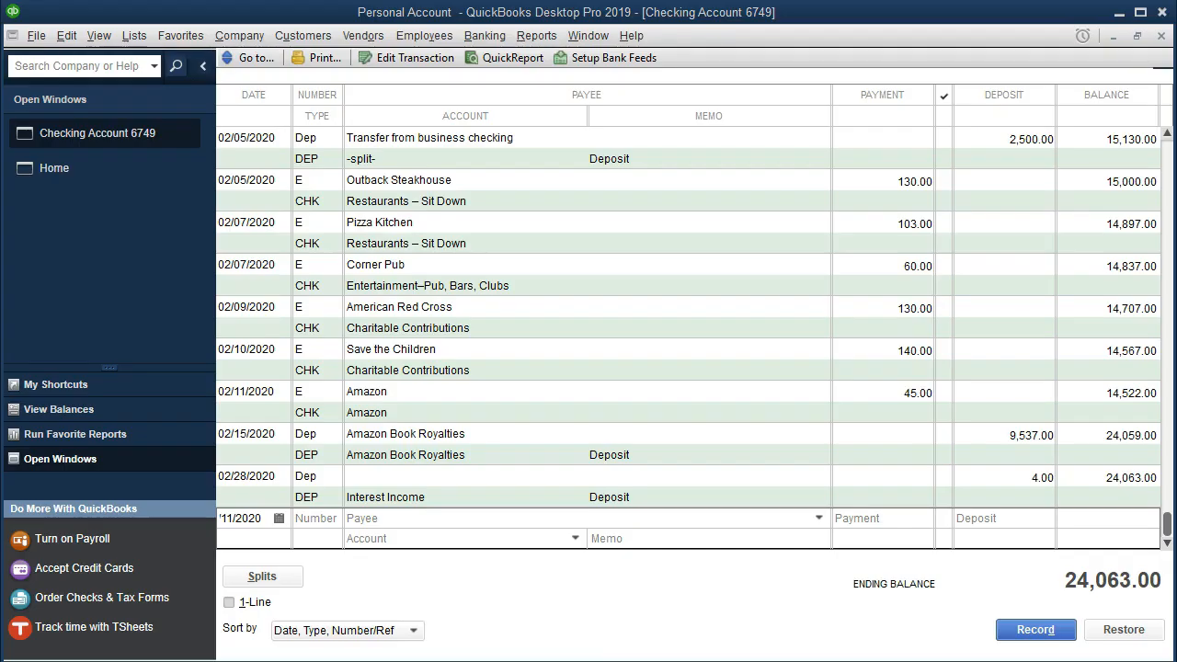
pyautogui.click(260, 520)
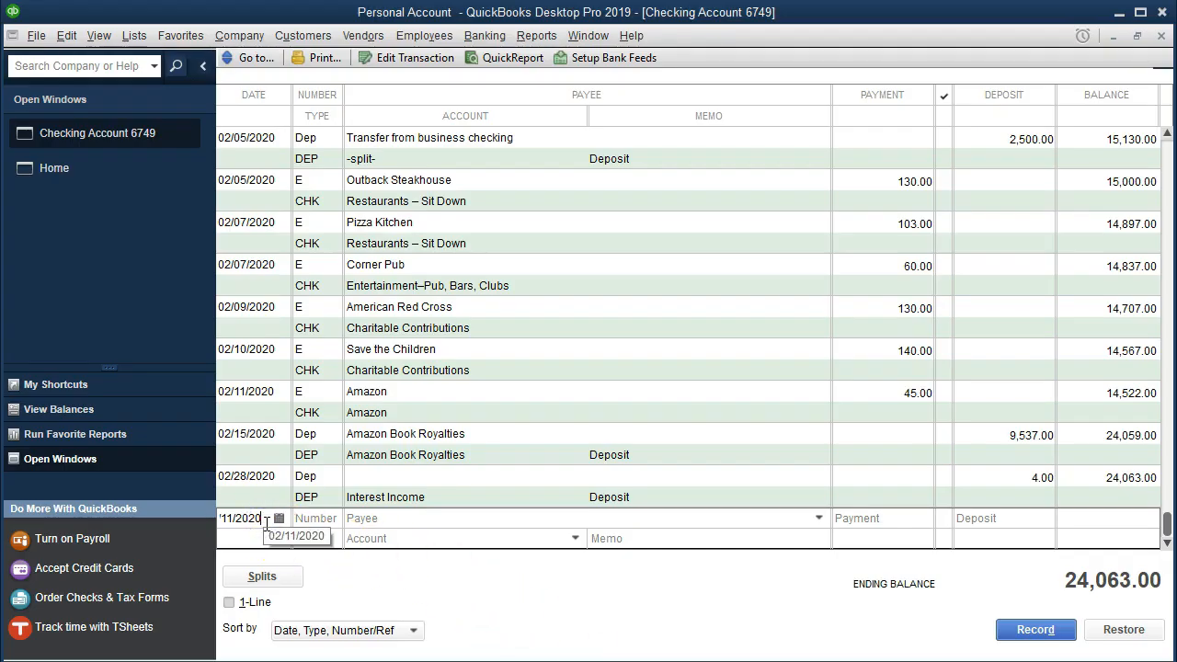
pyautogui.press('+')
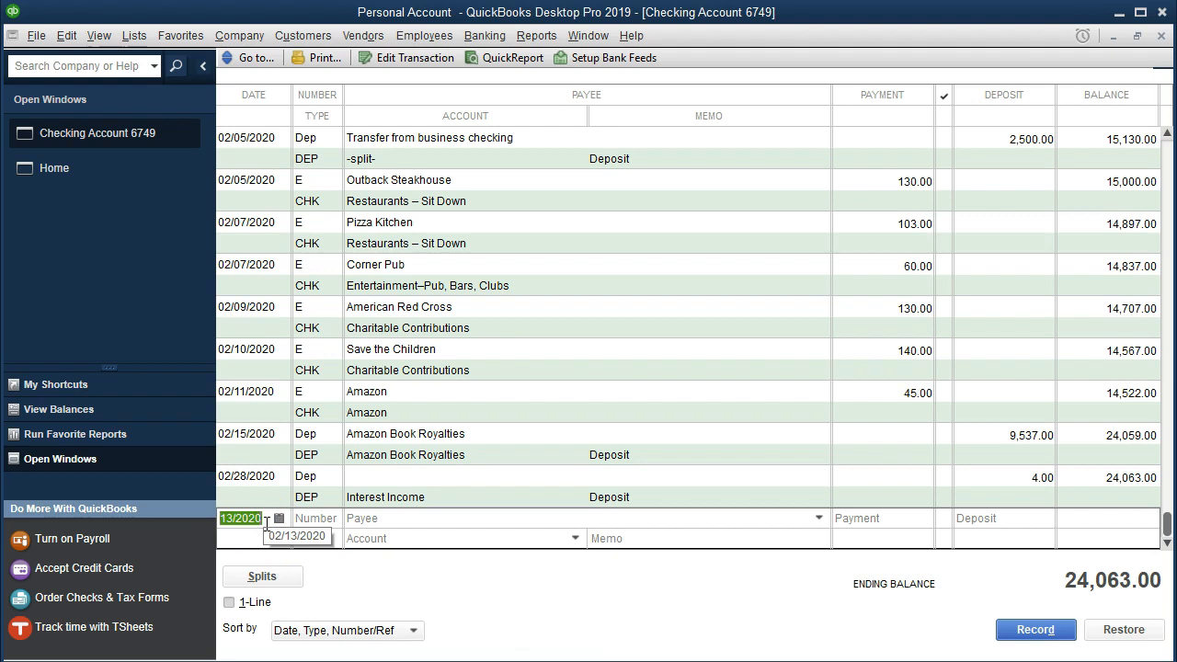
pyautogui.press('Tab')
pyautogui.write('E')
pyautogui.press('Tab')
pyautogui.write('Au')
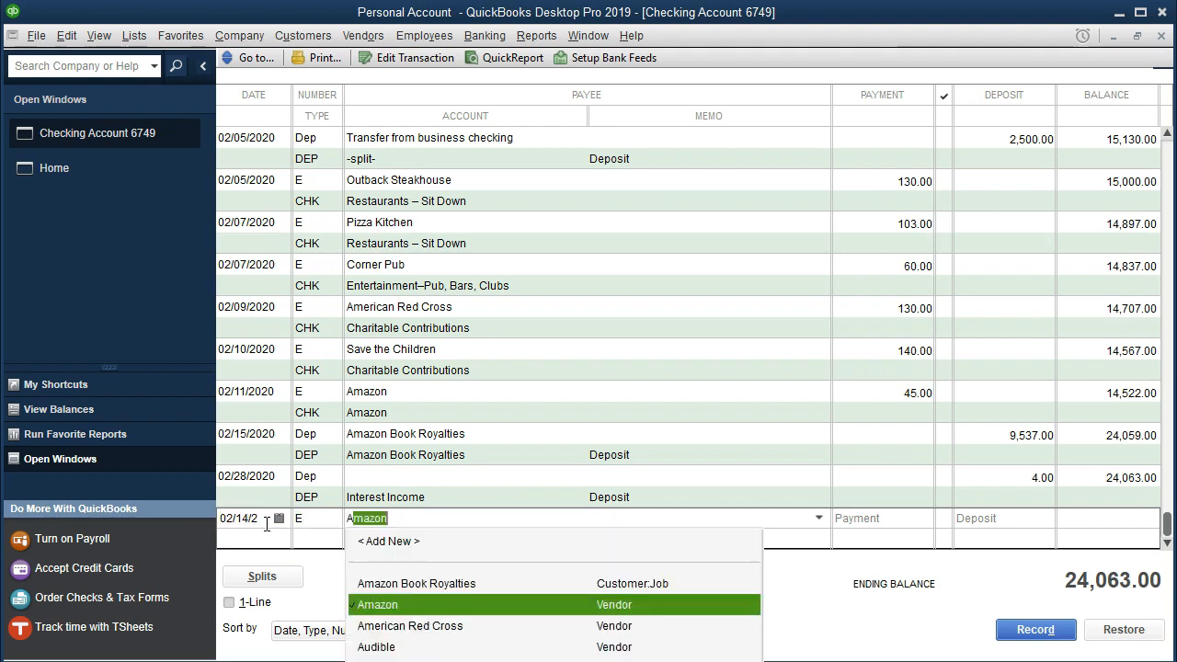
pyautogui.press('Tab')
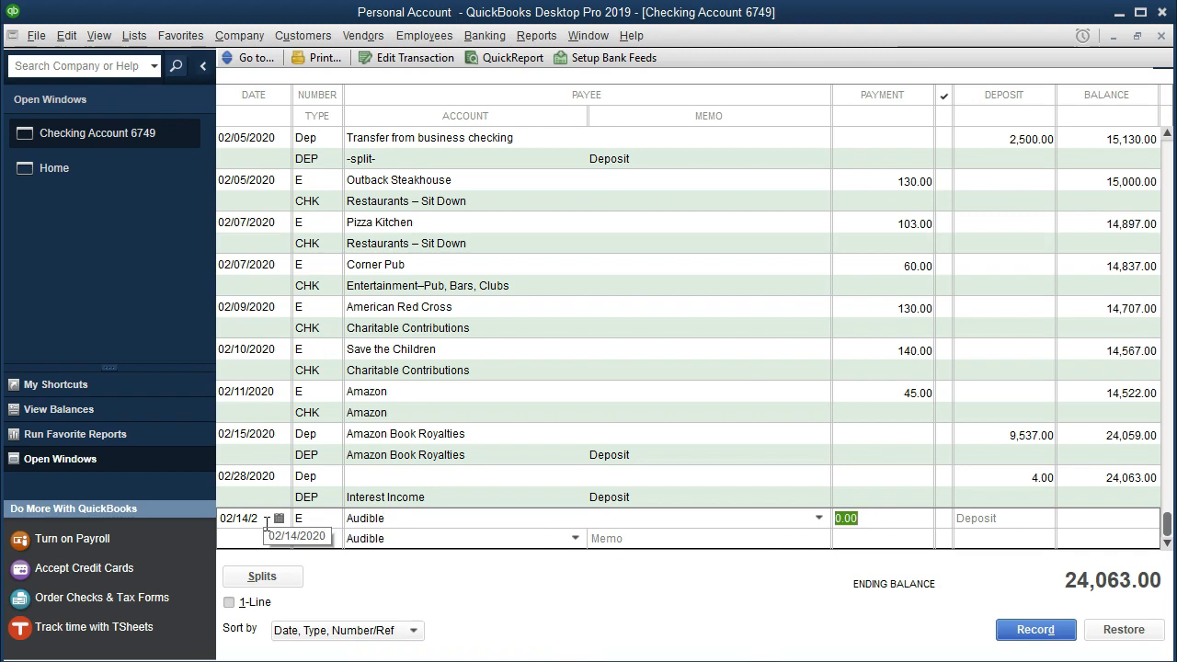
# Step: Set the Audible payment to 15 under the Audible account and record it, accepting the future date
pyautogui.write('15')
pyautogui.press('Tab')
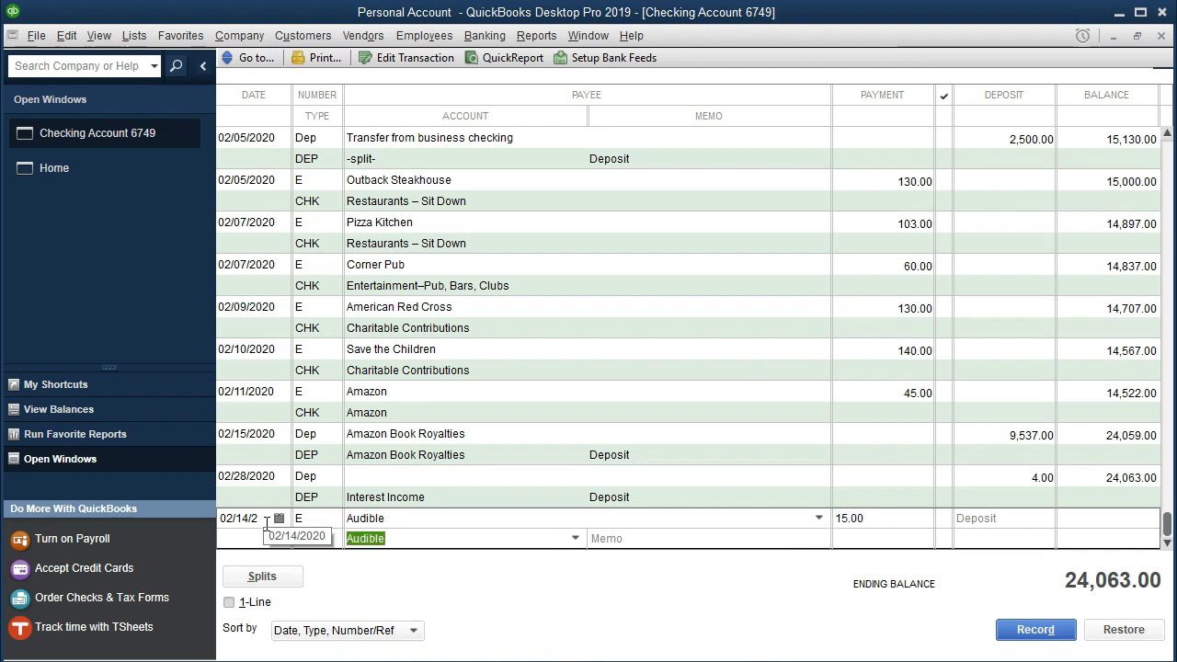
pyautogui.press('Return')
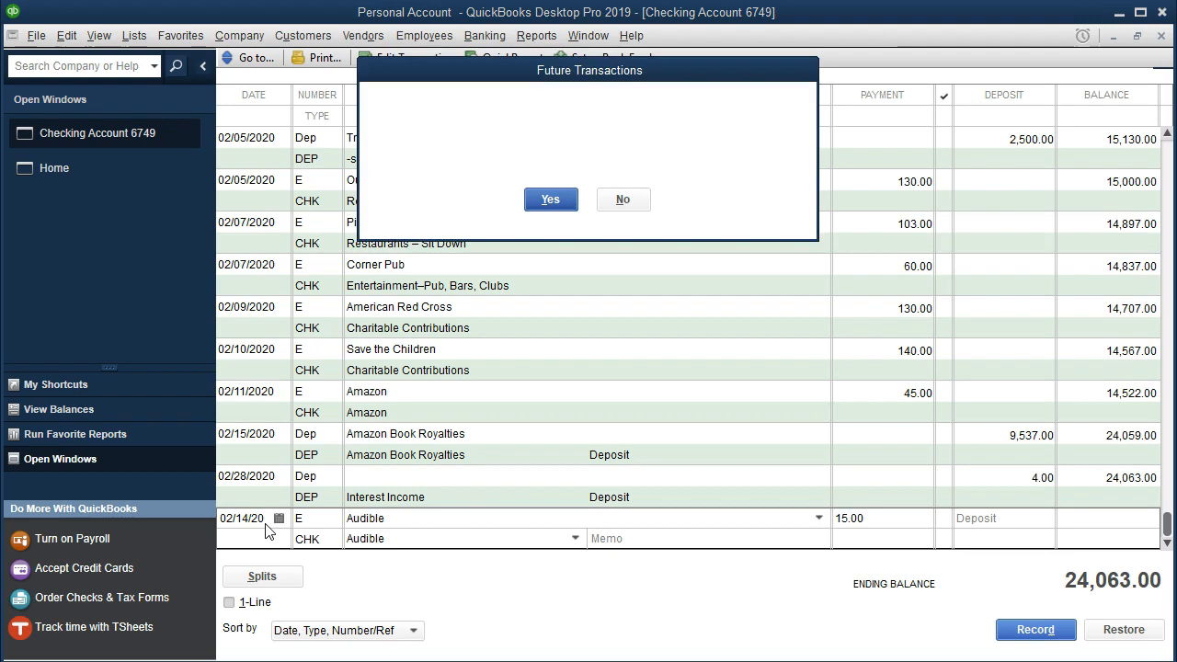
pyautogui.press('Return')
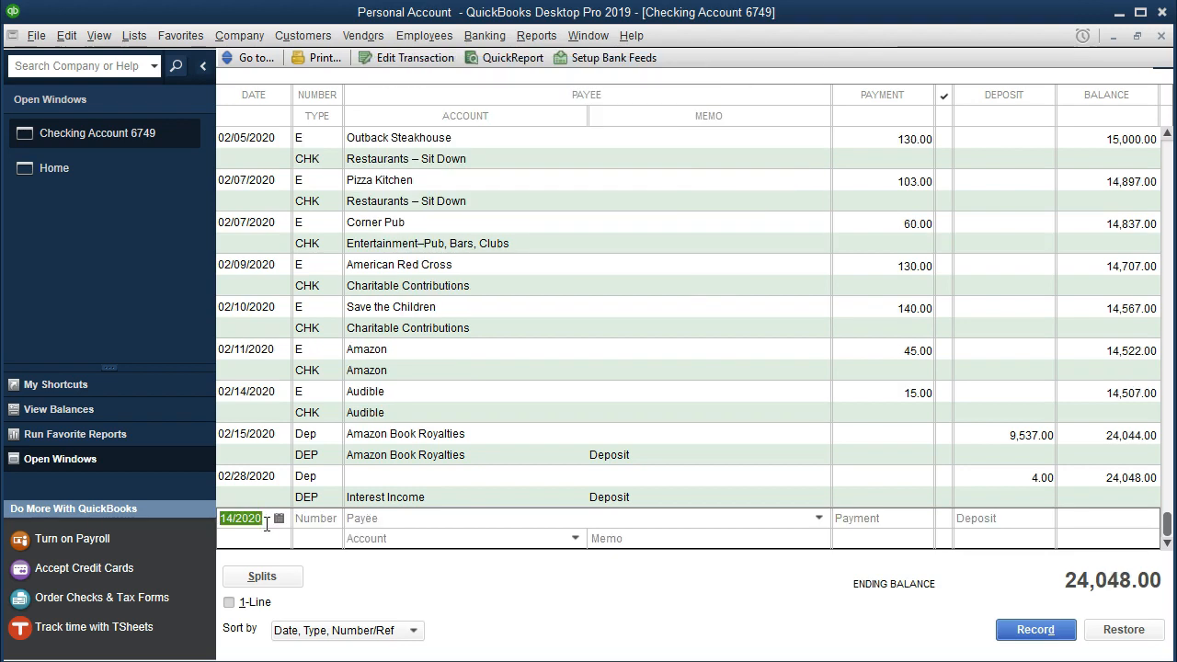
# Step: Switch to the bank statement PDF and highlight the 2/14 Audible row including its amount
pyautogui.hotkey('alt', 'Tab')
pyautogui.moveTo(575, 446); pyautogui.dragTo(1066, 452)
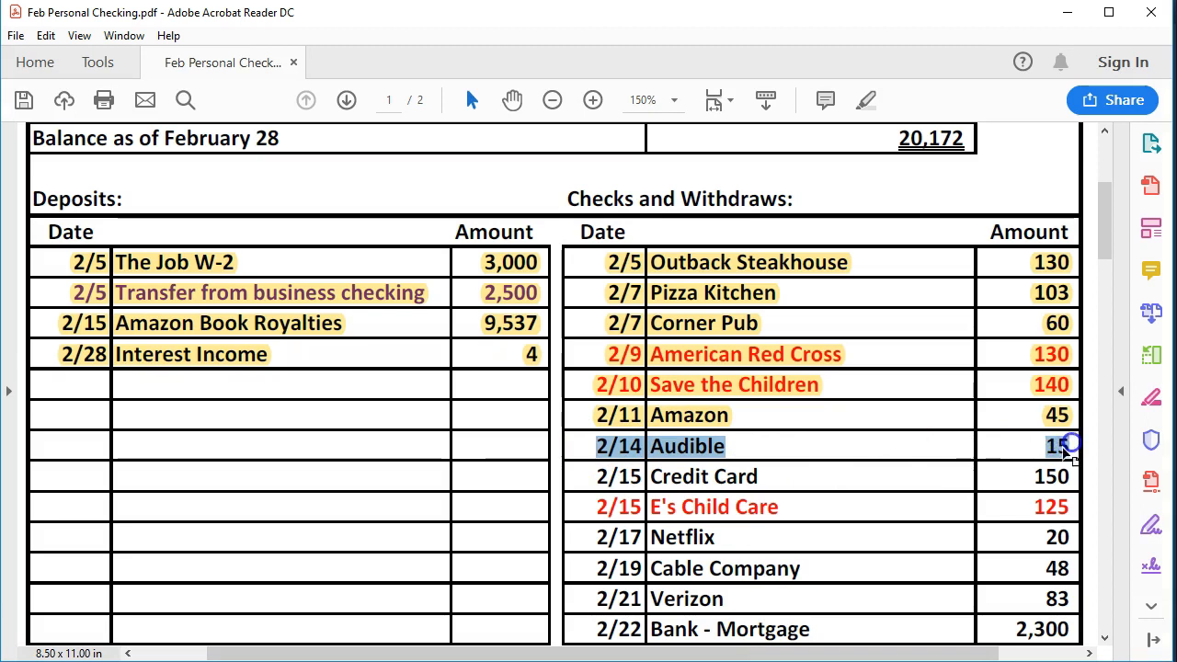
pyautogui.rightClick(1057, 450)
pyautogui.click(1009, 509)
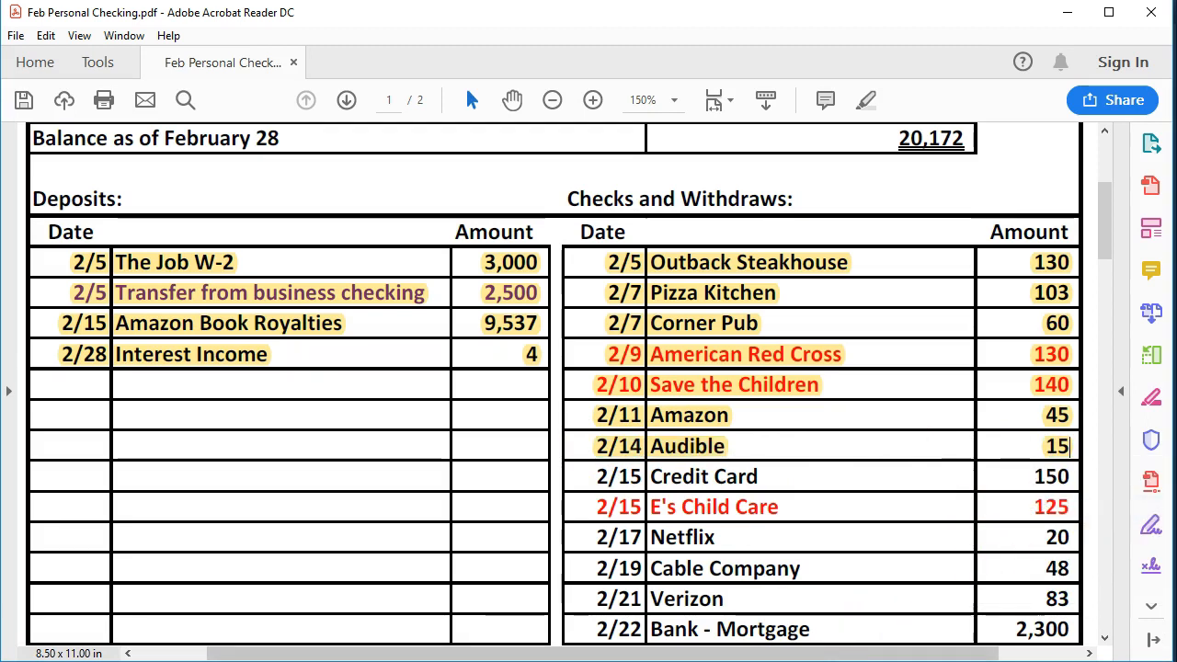
# Step: Return to QuickBooks and open the Balance Sheet Standard report
pyautogui.hotkey('alt', 'Tab')
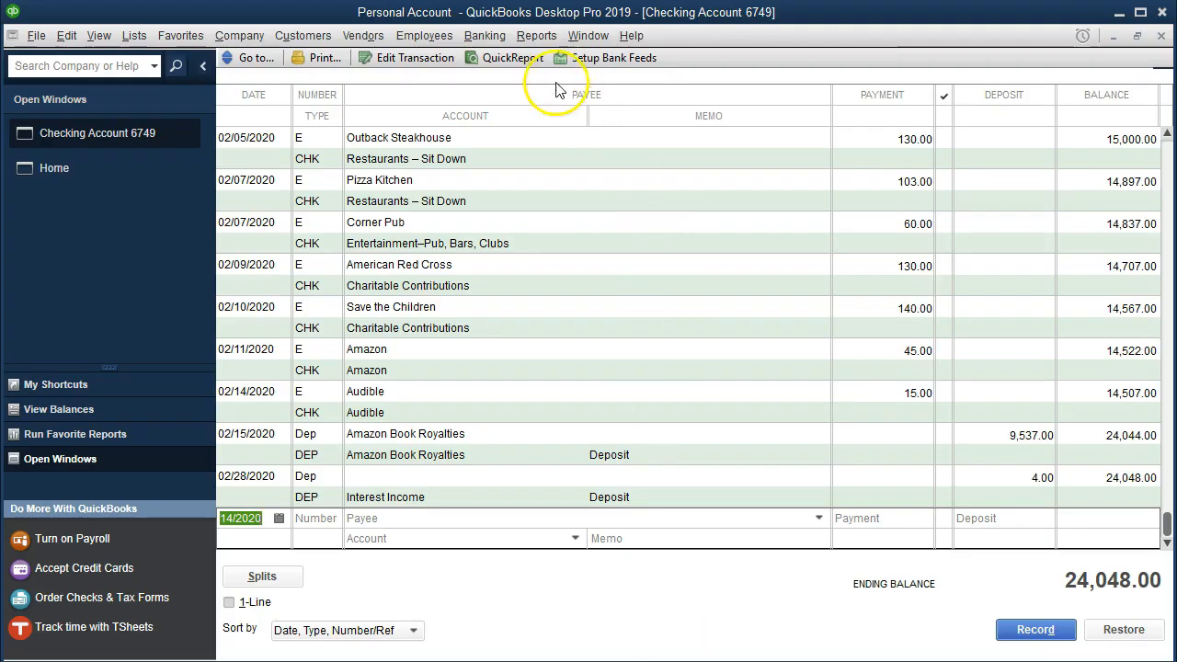
pyautogui.click(536, 41)
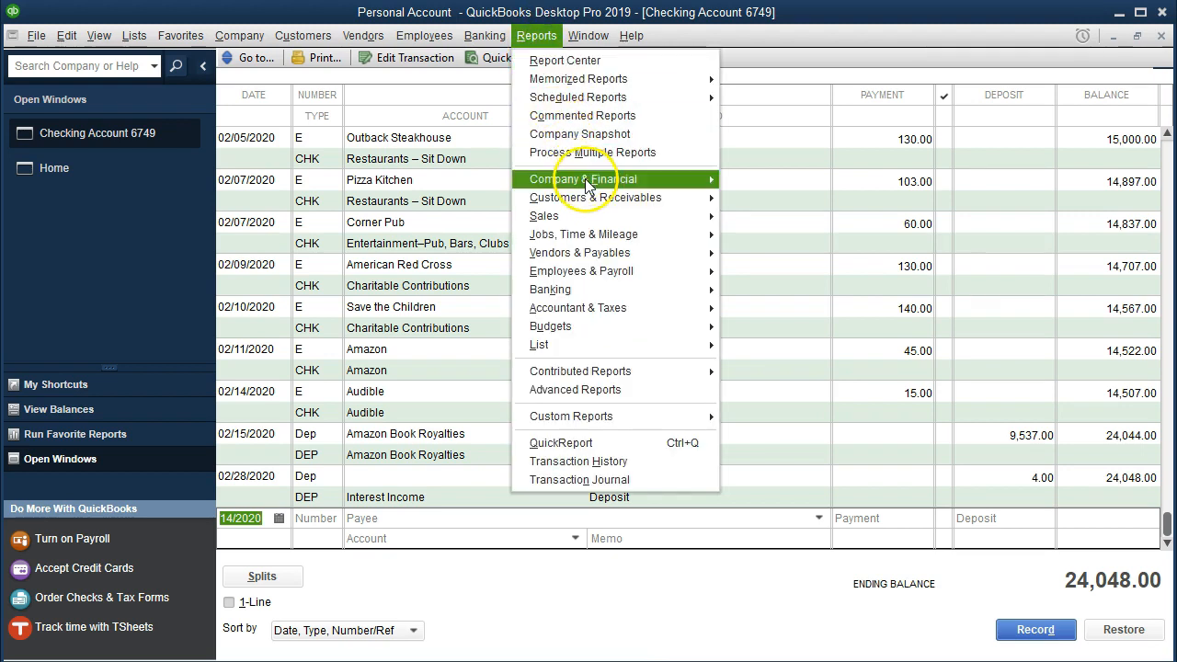
pyautogui.moveTo(673, 188)
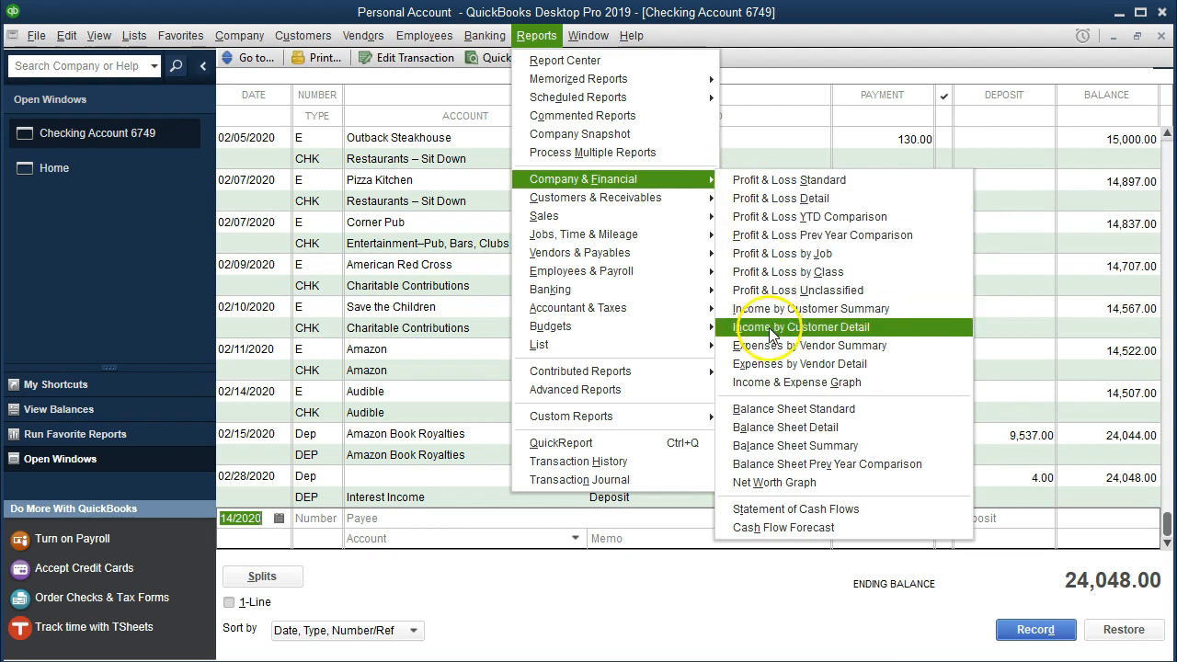
pyautogui.click(774, 407)
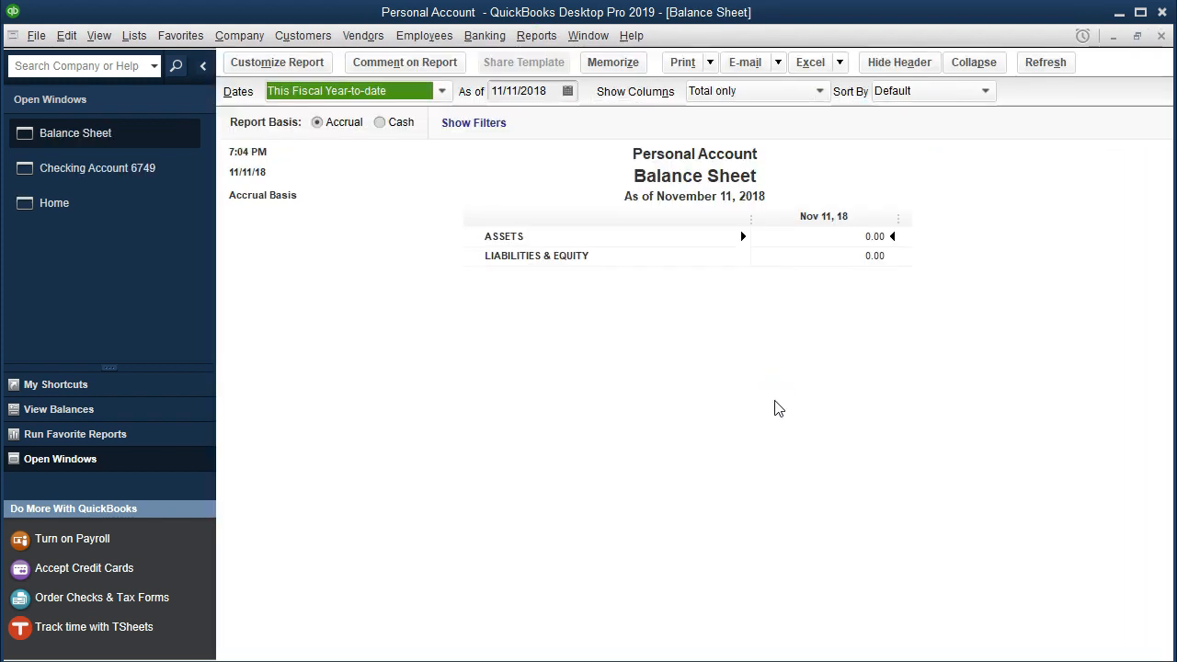
# Step: Customize the balance sheet's date range to run from 01/01/2020 to 12/31/2020
pyautogui.click(302, 63)
pyautogui.press('Tab')
pyautogui.write('0')
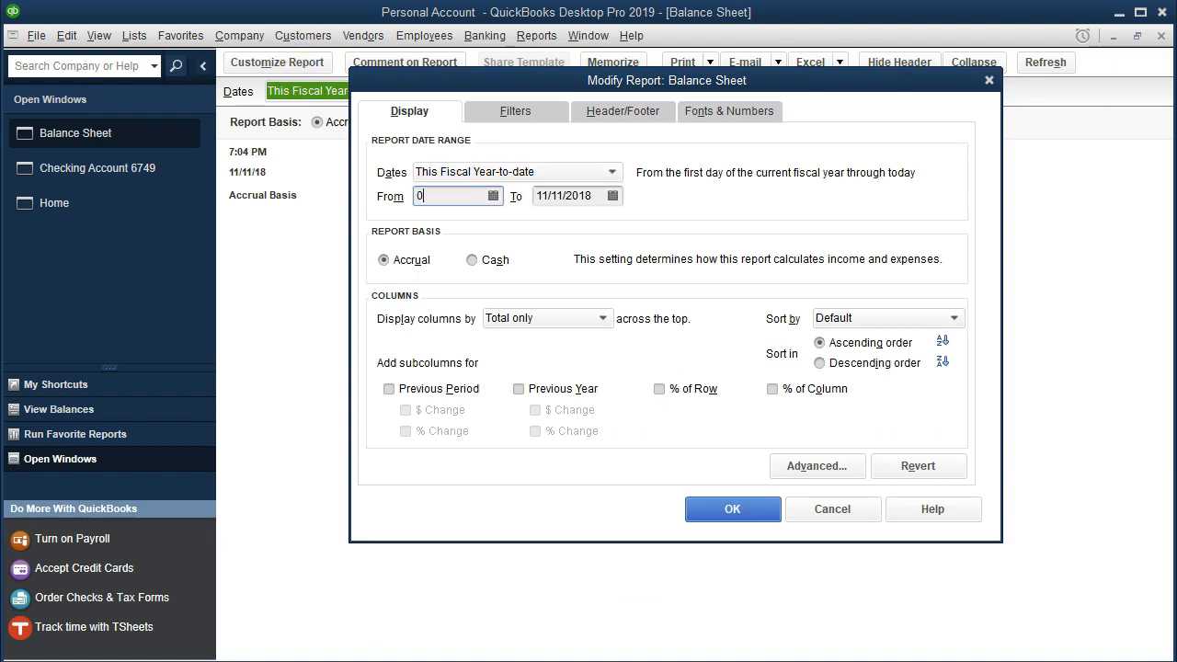
pyautogui.write('1/01/20')
pyautogui.press('Tab')
pyautogui.write('12/31/20')
pyautogui.press('Tab')
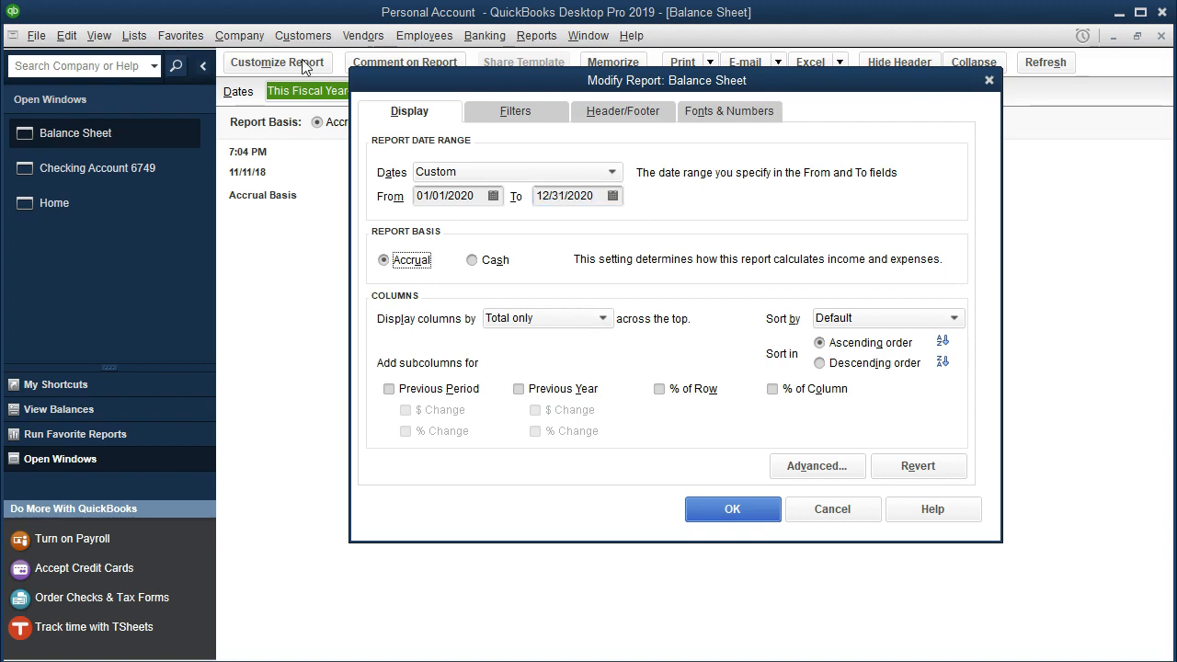
pyautogui.click(733, 511)
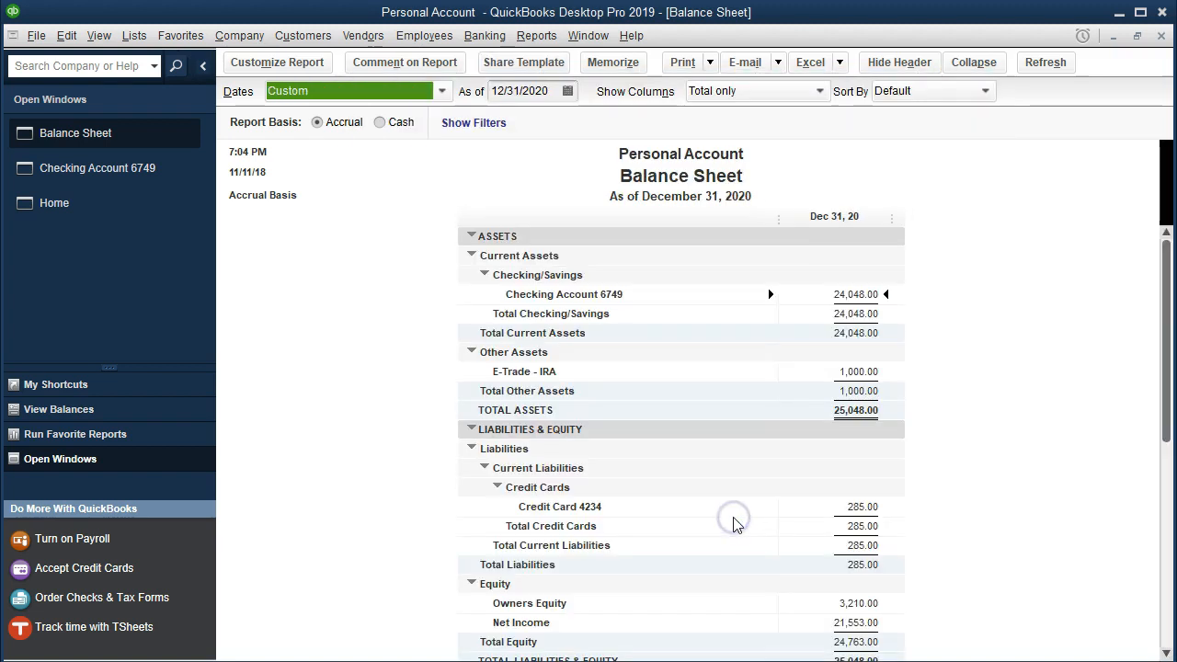
# Step: Open the transaction detail behind the checking account balance and examine the February entries
pyautogui.click(841, 293)
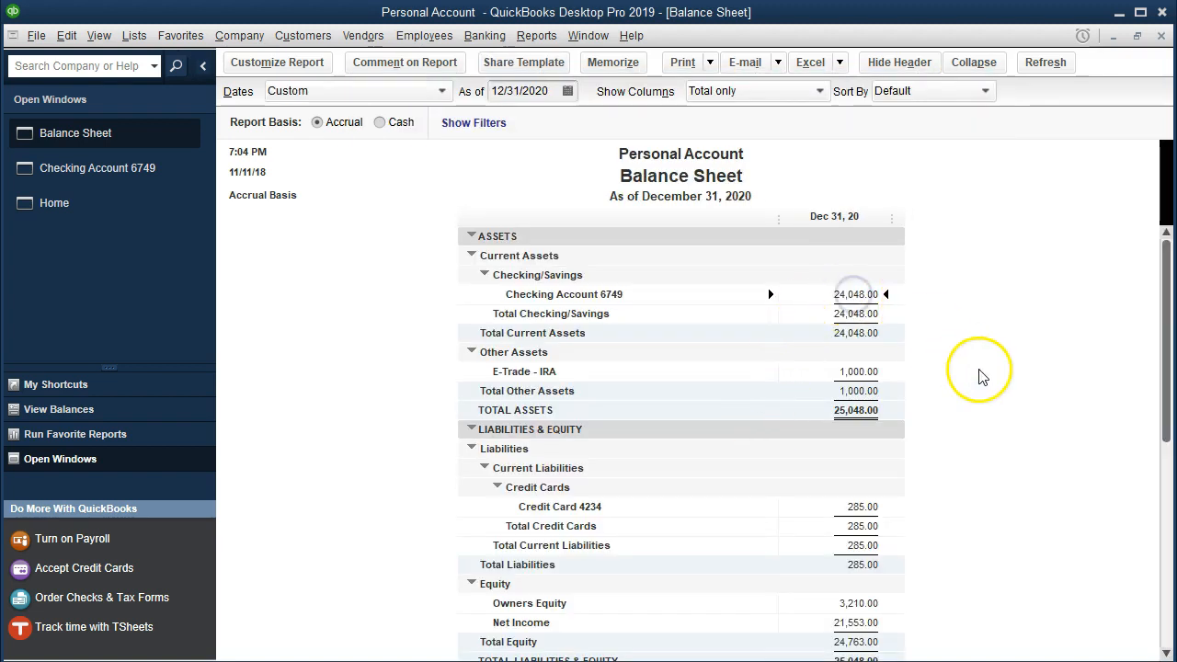
pyautogui.doubleClick(866, 294)
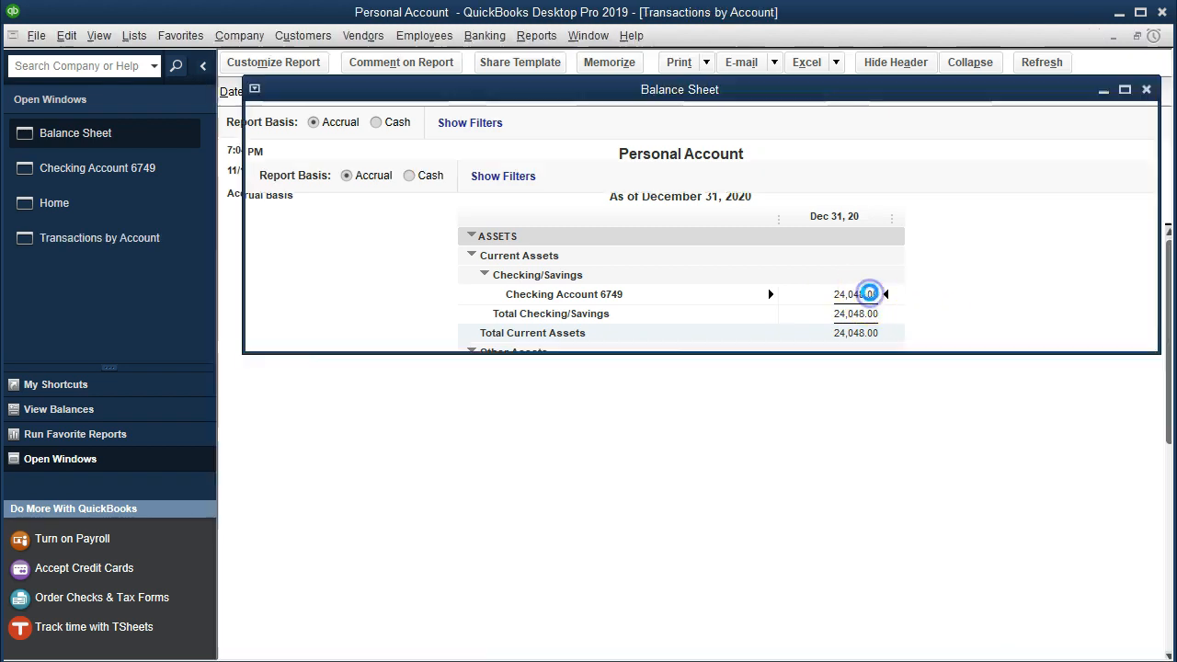
pyautogui.scroll(-7, 873, 371)
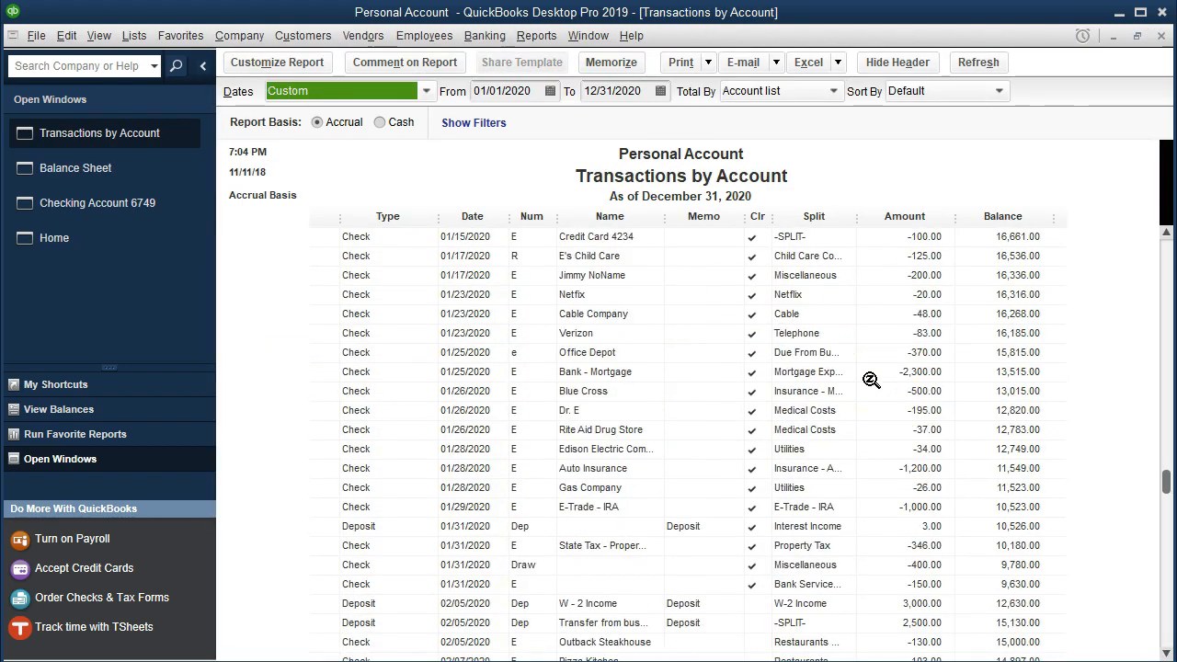
pyautogui.scroll(-2, 870, 380)
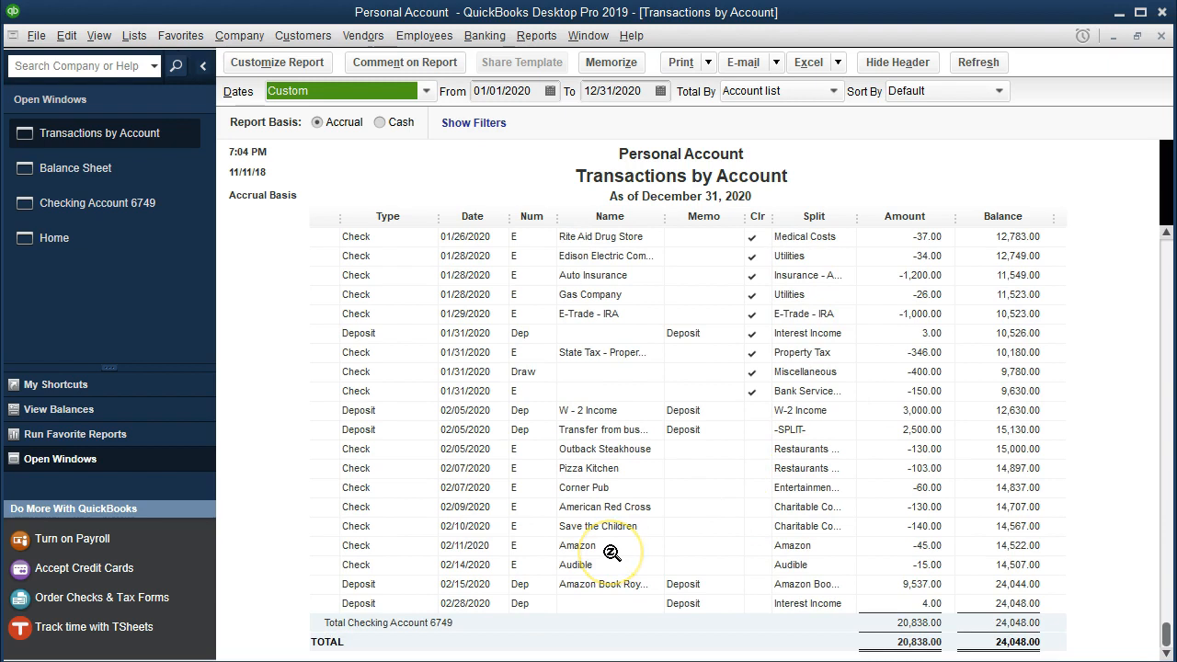
# Step: Inspect the 02/11/2020 Amazon check from the transaction detail, close both windows and review the rest of the balance sheet
pyautogui.doubleClick(910, 547)
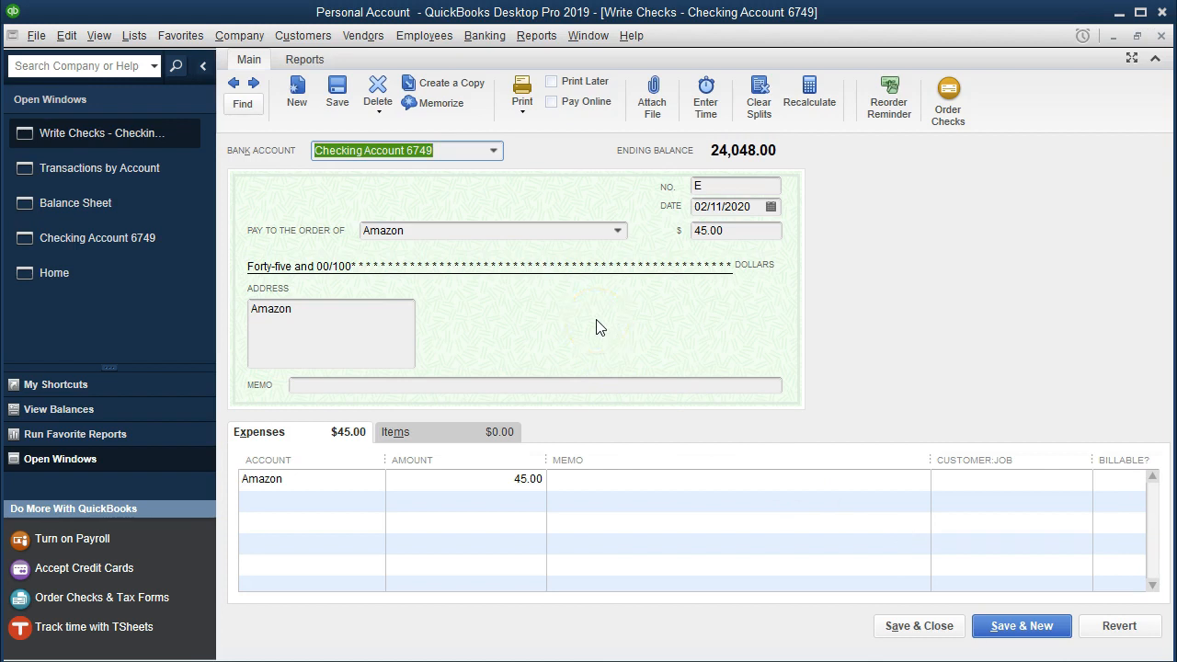
pyautogui.click(1161, 36)
pyautogui.click(1161, 36)
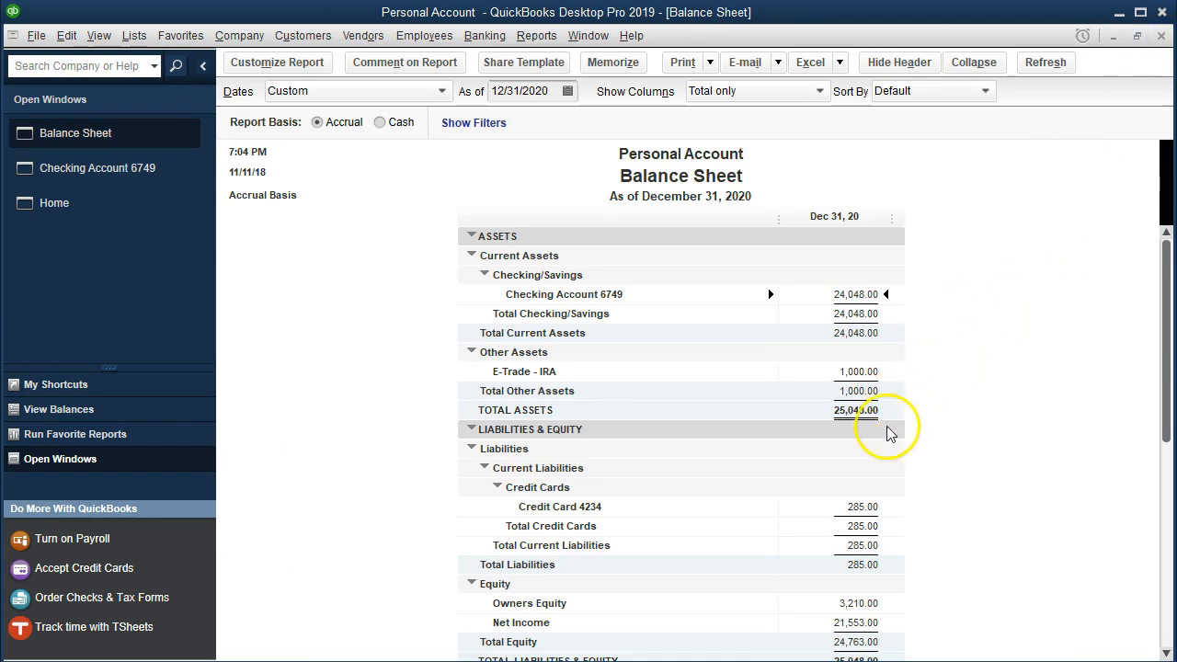
pyautogui.scroll(-1, 899, 509)
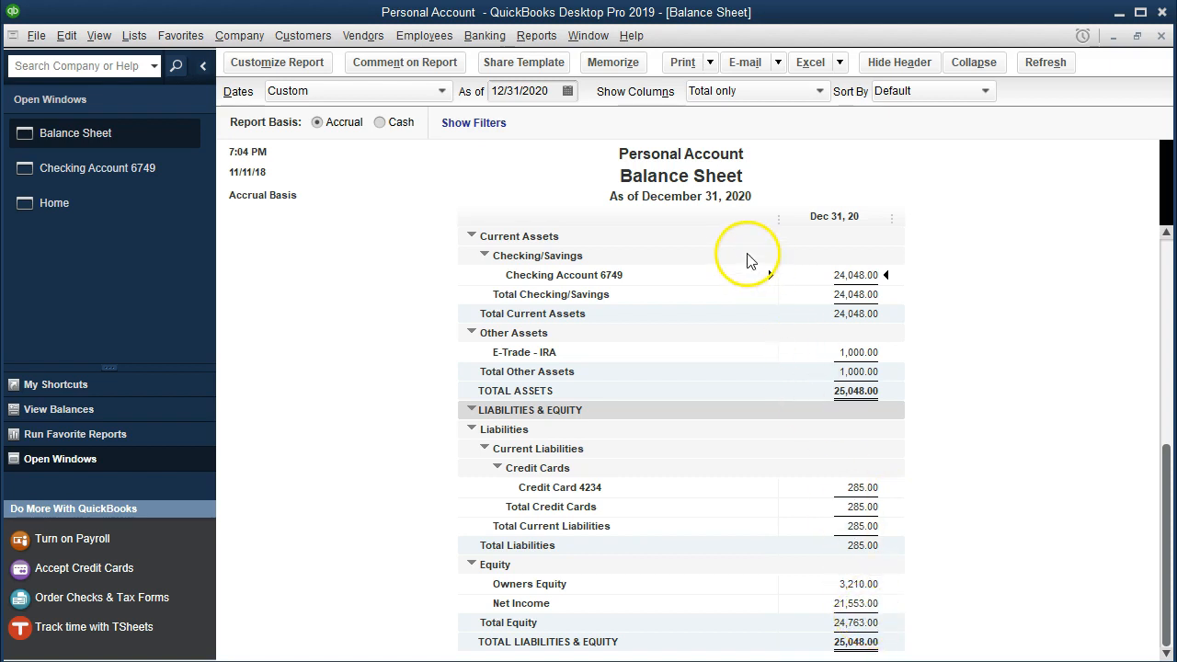
# Step: Open the Profit & Loss Standard report and set its date range from 01/01/2020 to 02/29/2020
pyautogui.click(536, 37)
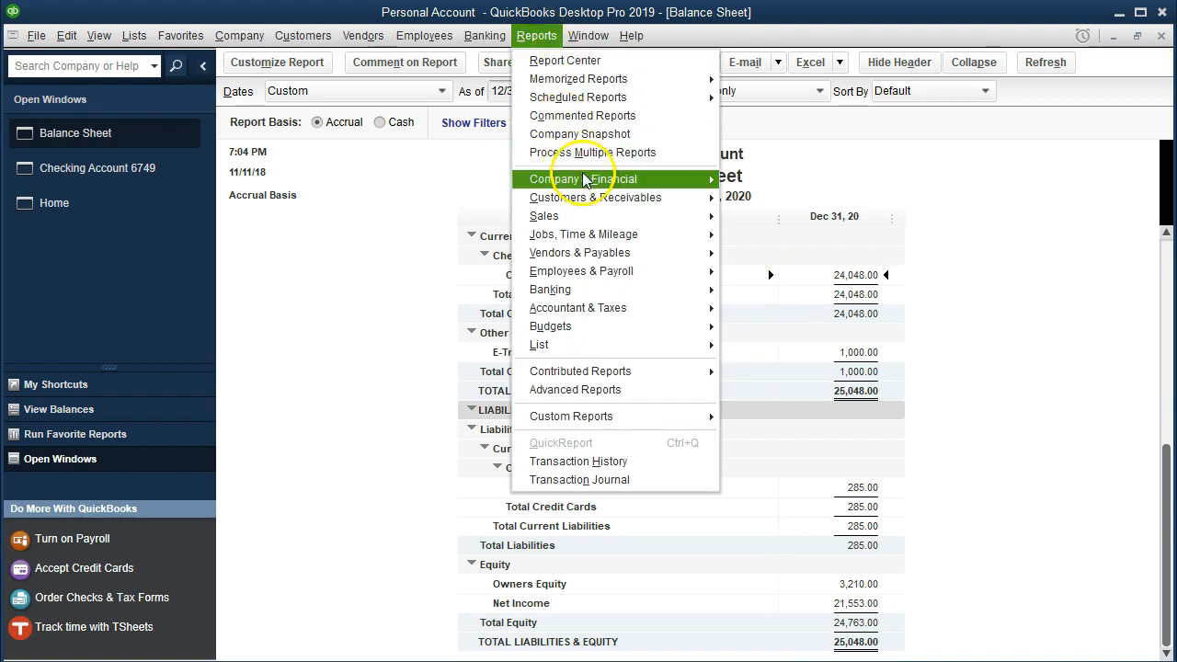
pyautogui.moveTo(644, 180)
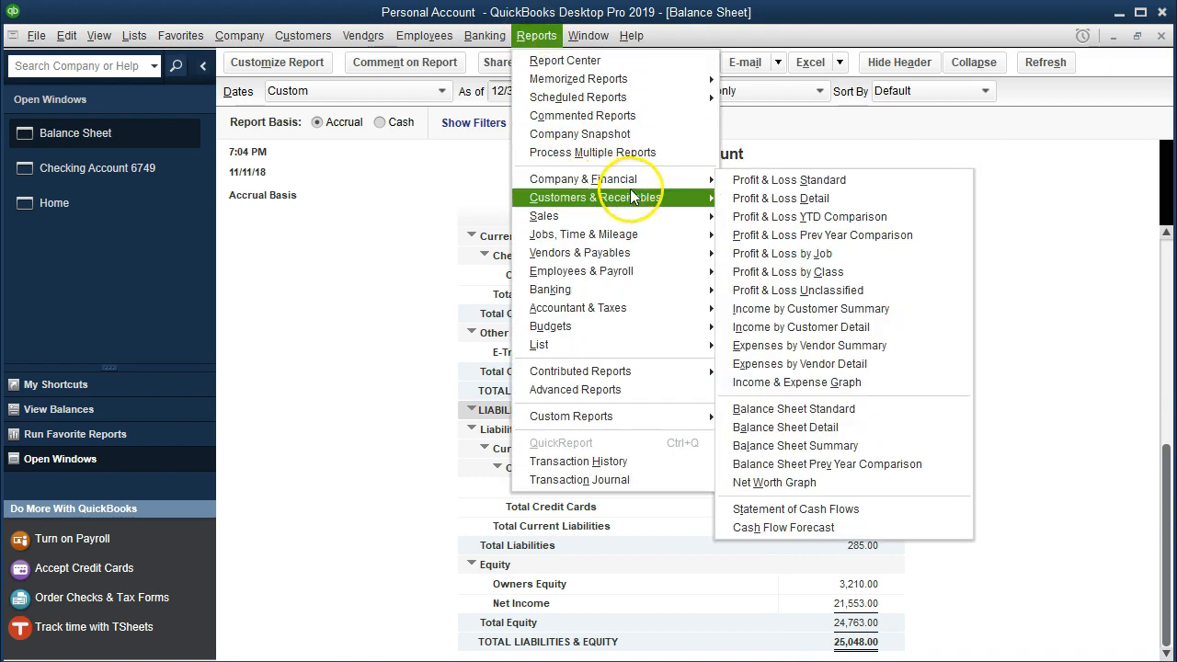
pyautogui.click(859, 184)
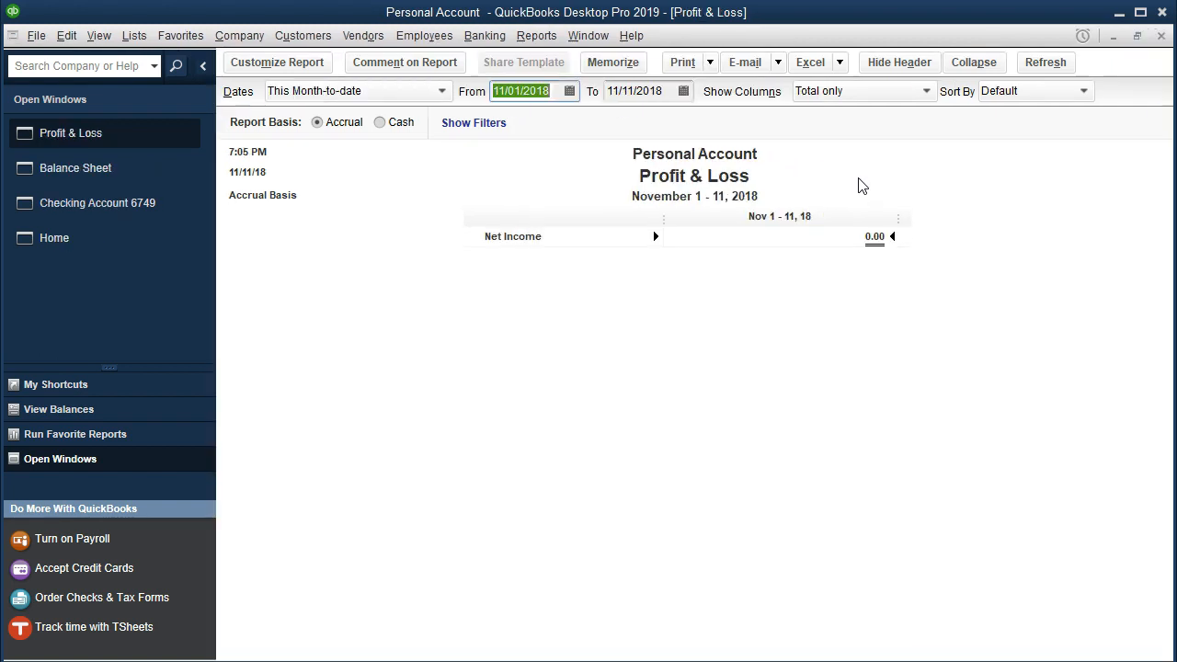
pyautogui.write('01/01/2020')
pyautogui.press('Tab')
pyautogui.write('022920')
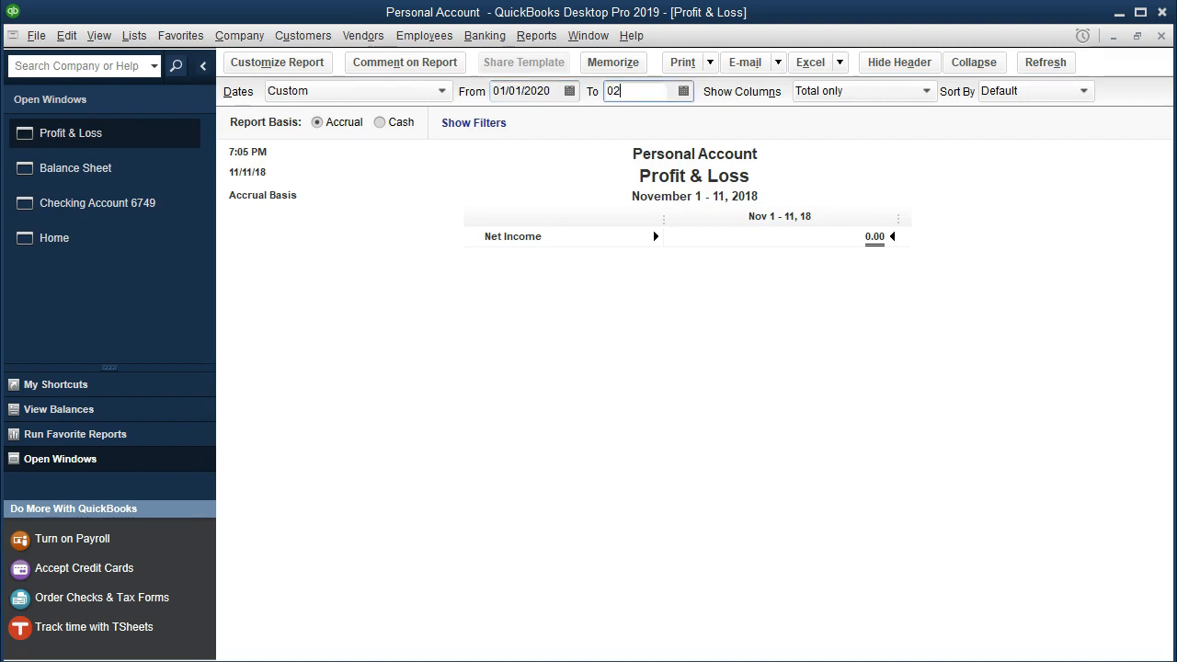
pyautogui.press('Tab')
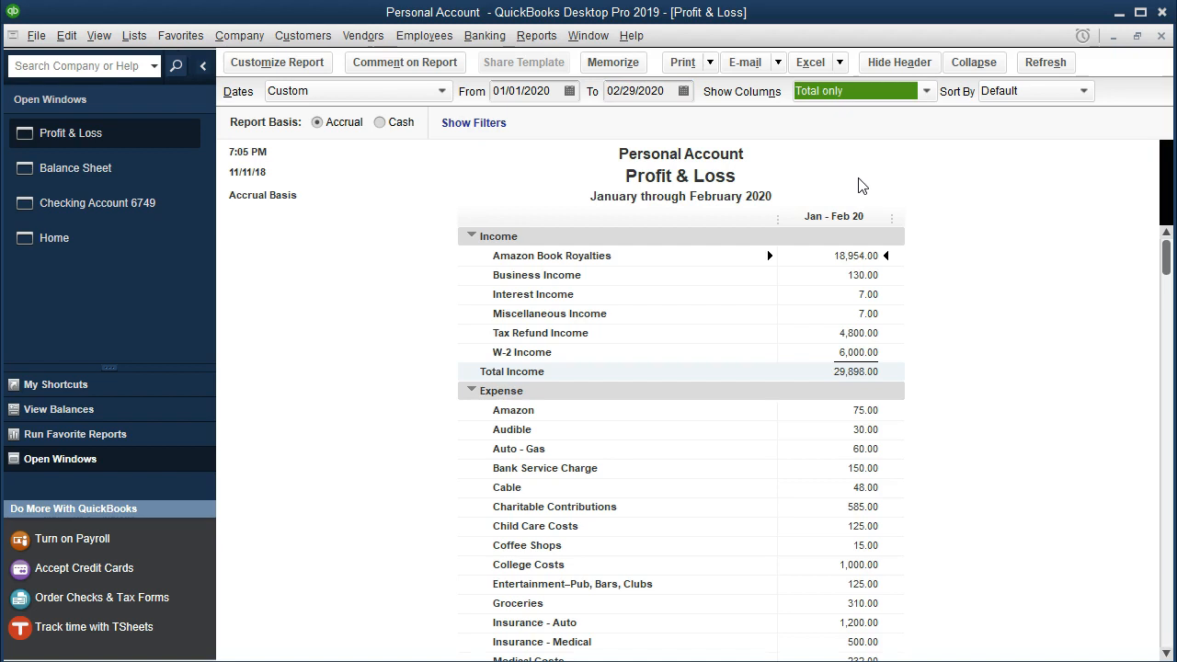
# Step: Review the income and expense lines, inspect the transaction detail behind the Restaurants – Sit Down total, and close the detail
pyautogui.scroll(-2, 910, 371)
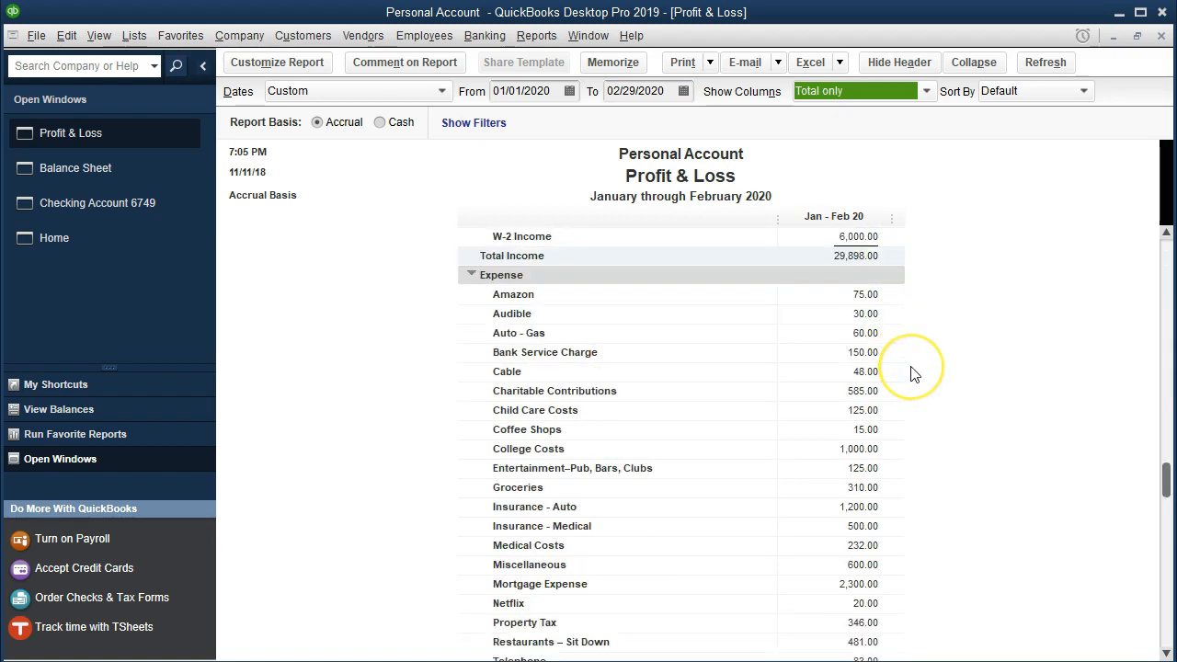
pyautogui.scroll(-2, 913, 372)
pyautogui.scroll(4, 913, 373)
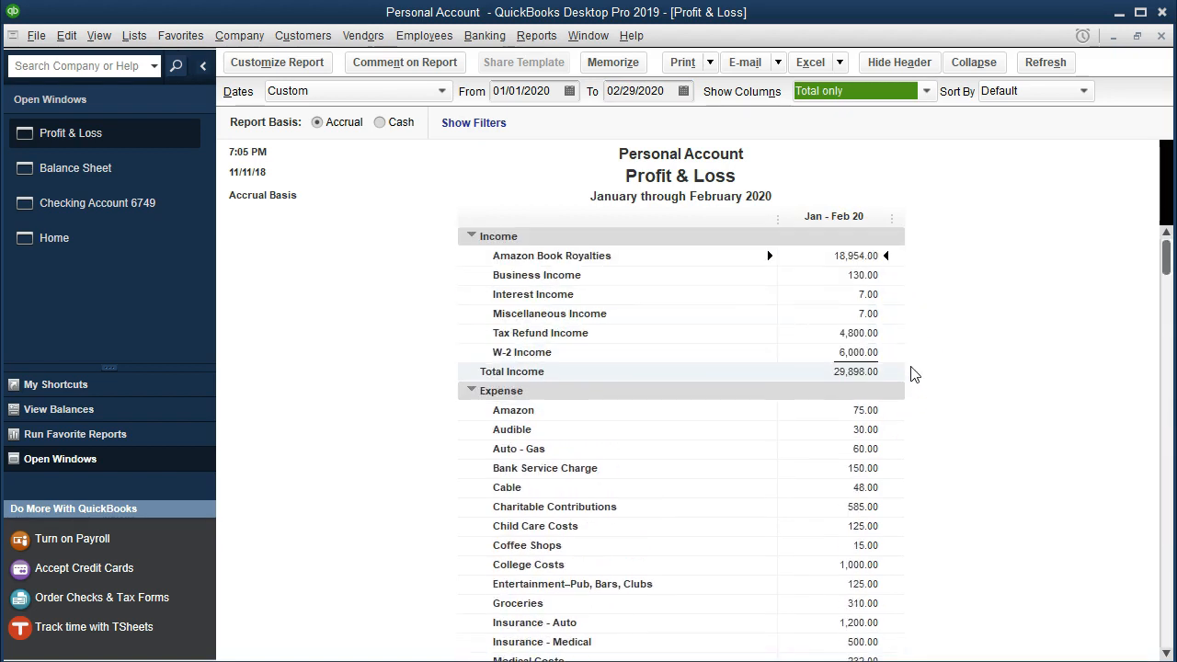
pyautogui.scroll(-4, 911, 373)
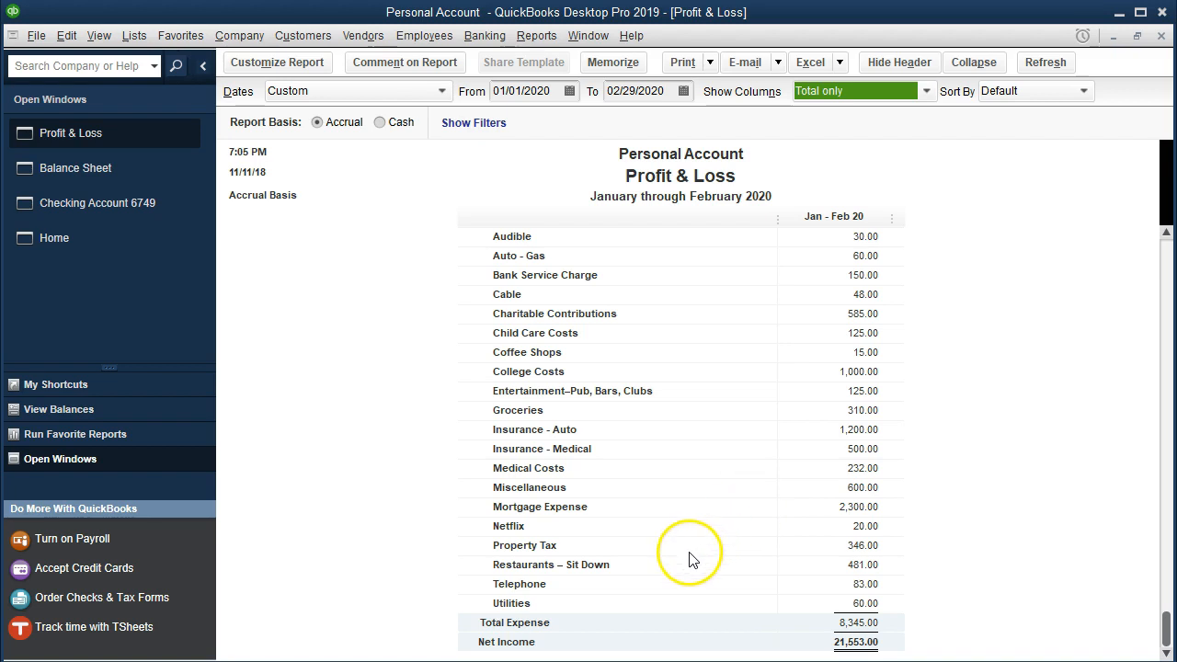
pyautogui.click(868, 570)
pyautogui.doubleClick(868, 572)
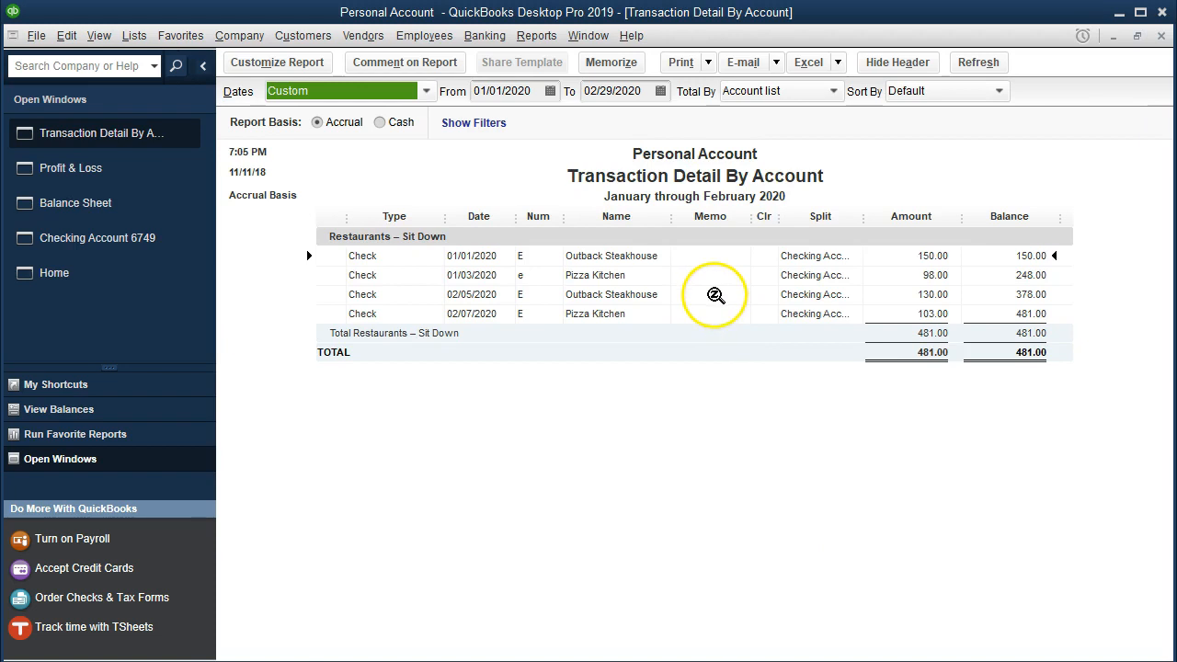
pyautogui.click(1161, 34)
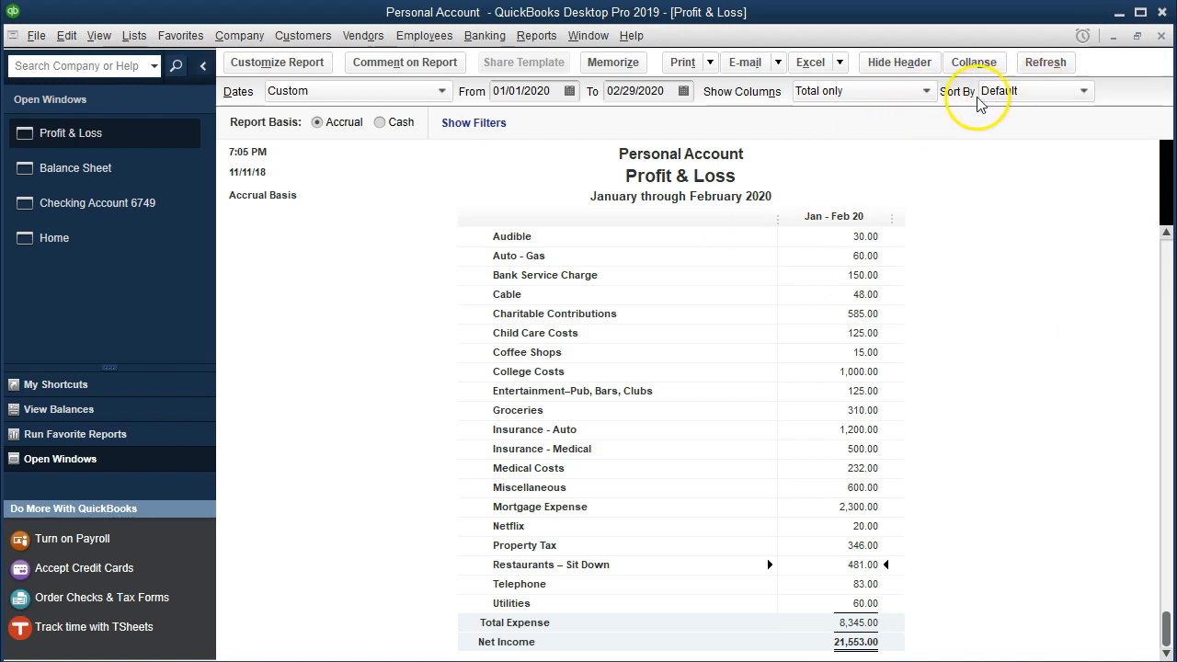
# Step: Show the Profit & Loss columns by month and compare the January and February figures
pyautogui.click(919, 92)
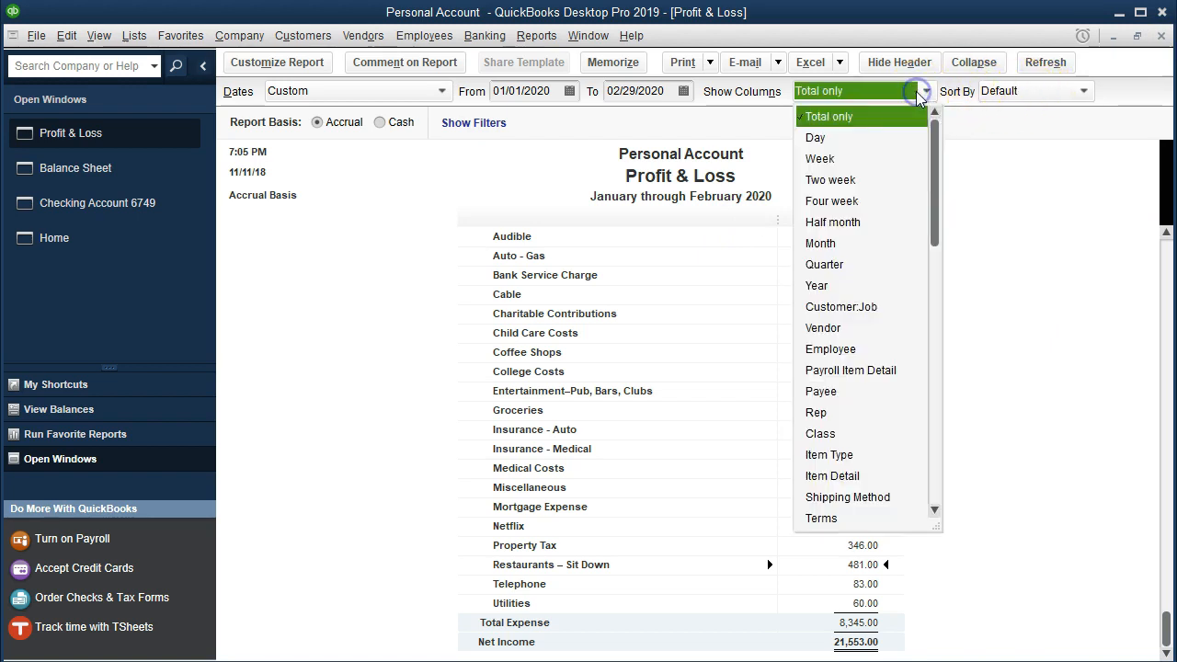
pyautogui.click(832, 243)
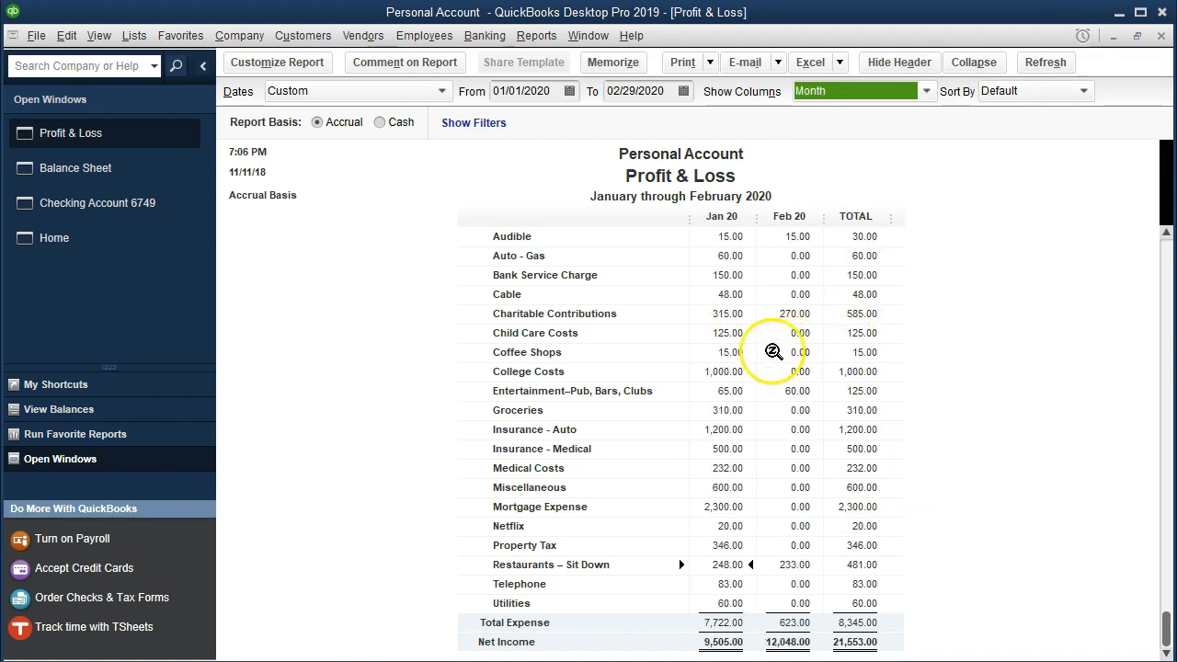
pyautogui.scroll(3, 814, 467)
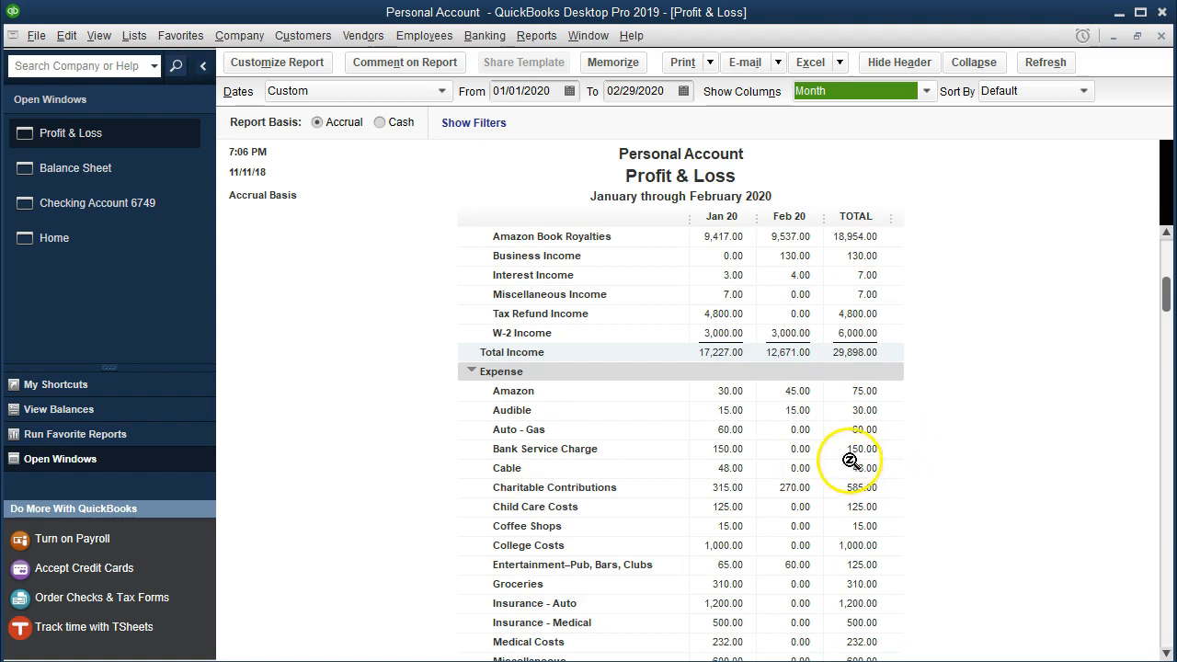
pyautogui.scroll(-2, 809, 428)
pyautogui.scroll(-1, 811, 430)
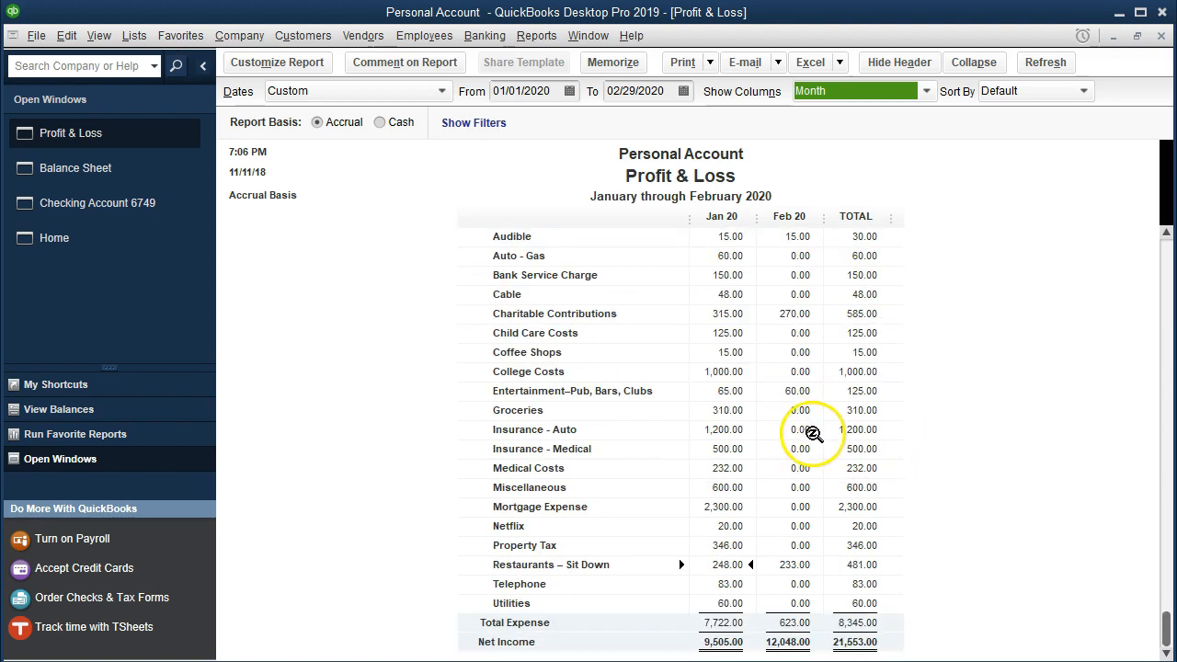
# Step: Examine the February amounts for Audible, Charitable Contributions, Entertainment and Restaurants – Sit Down, plus the February income lines
pyautogui.click(796, 238)
pyautogui.click(801, 314)
pyautogui.click(798, 391)
pyautogui.click(799, 563)
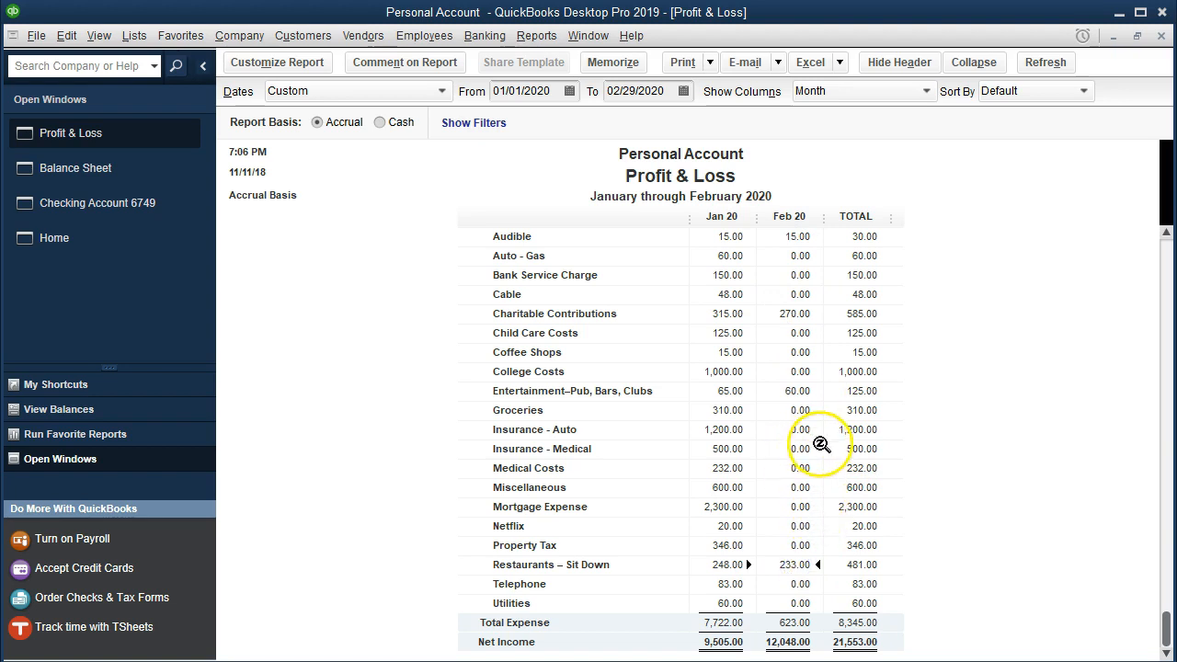
pyautogui.scroll(3, 814, 407)
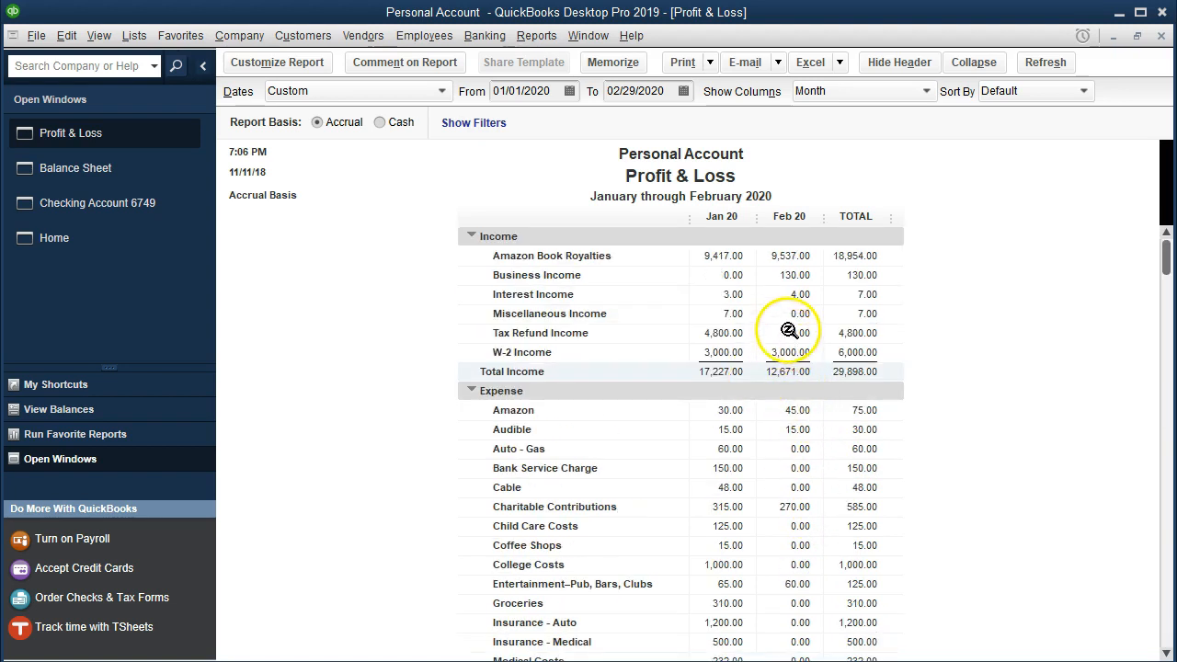